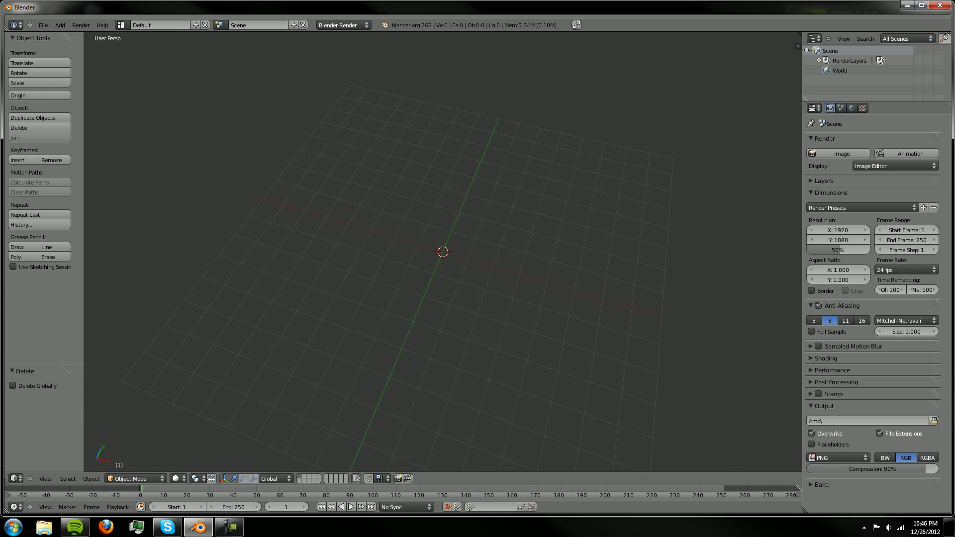
Step: Orbit the empty scene down to a low, shallow perspective view of the grid
middle_click_drag(442, 299, 644, 181)
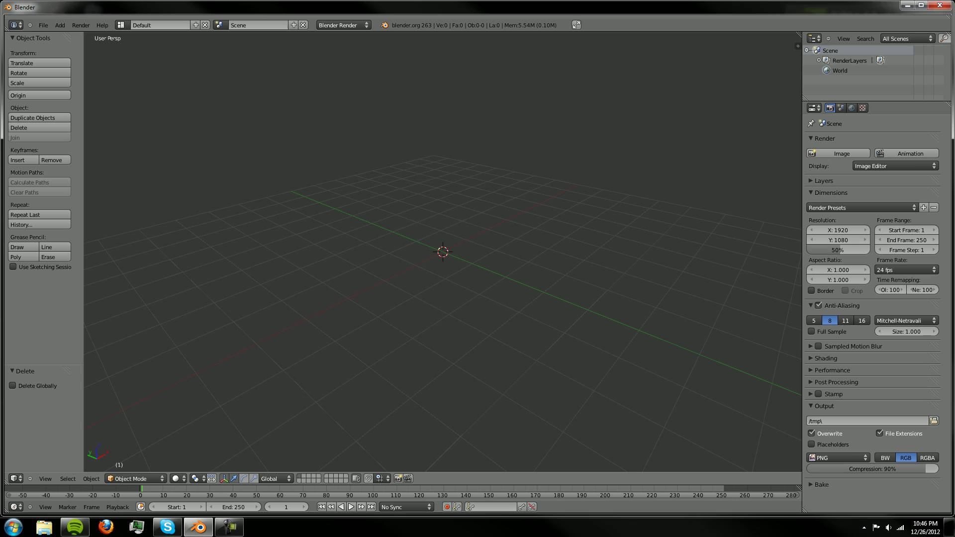
Step: Add a new cube mesh to the empty scene
key("shift+a")
mouse_move(437, 248)
left_click(502, 259)
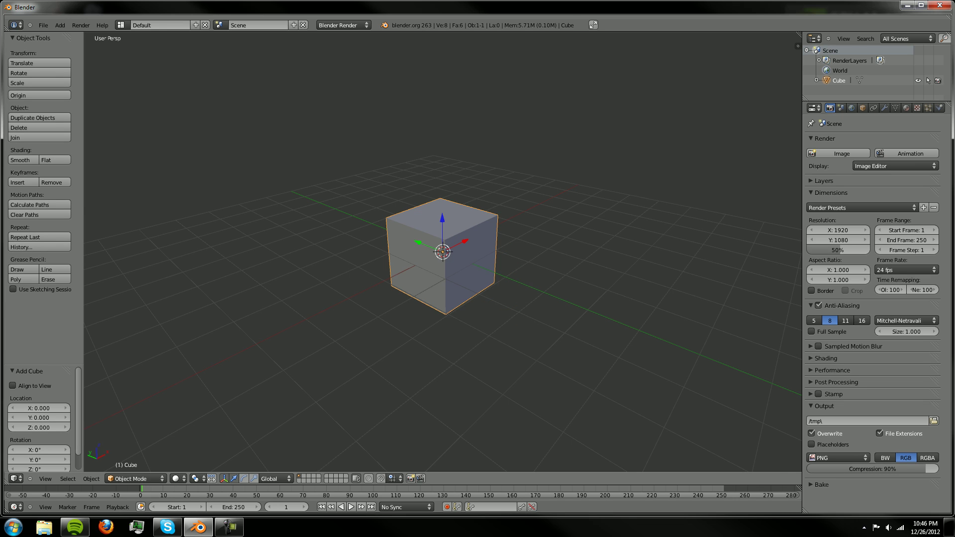
scroll(443, 252, "up", 2)
middle_click_drag(645, 181, 586, 199)
scroll(442, 252, "down", 1)
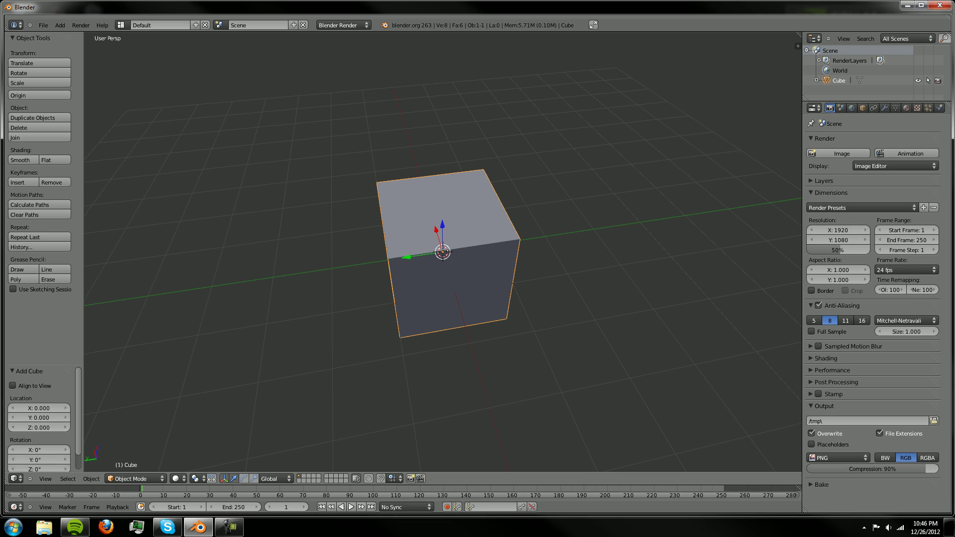
Step: Rotate the cube 45° about X and stretch it along X into a long bar
type("rx")
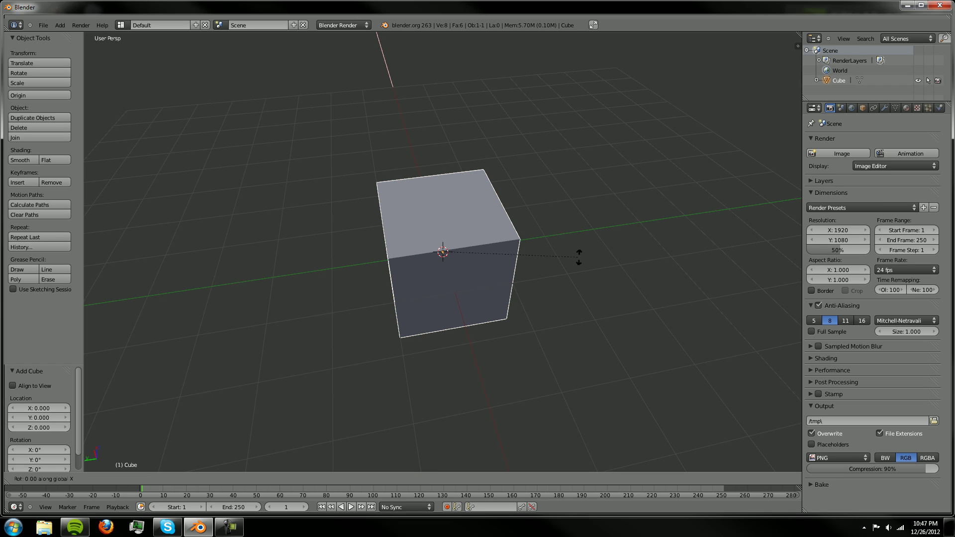
type("45")
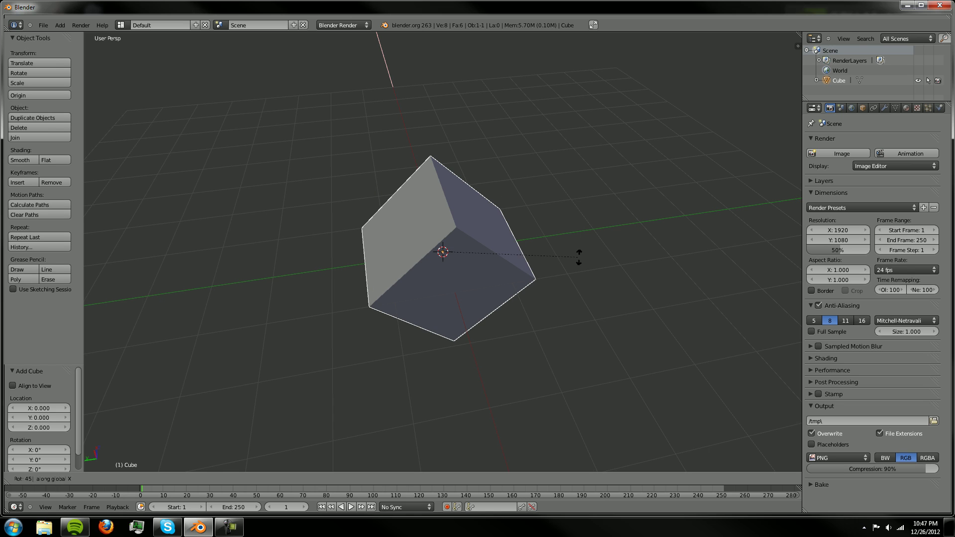
key("Return")
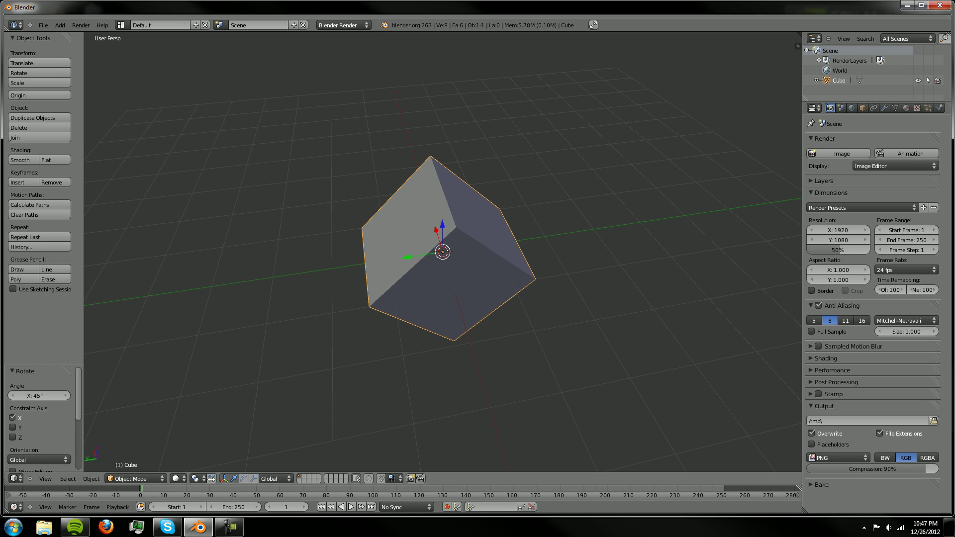
key("KP_4")
key("KP_4")
key("KP_4")
key("KP_4")
key("KP_4")
key("KP_4")
key("s")
key("x")
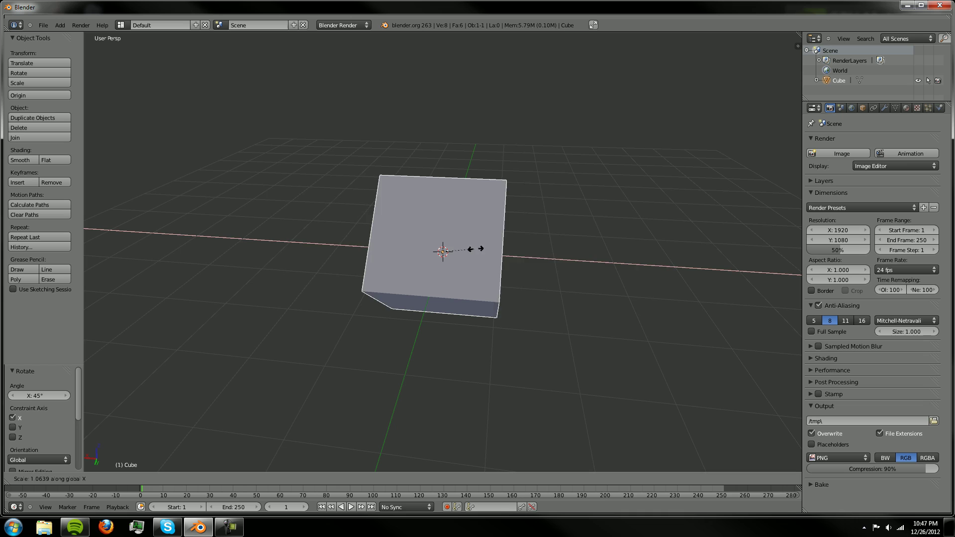
left_click_drag(765, 228, 522, 243)
left_click(450, 251)
key("KP_6")
key("KP_6")
key("KP_6")
key("KP_6")
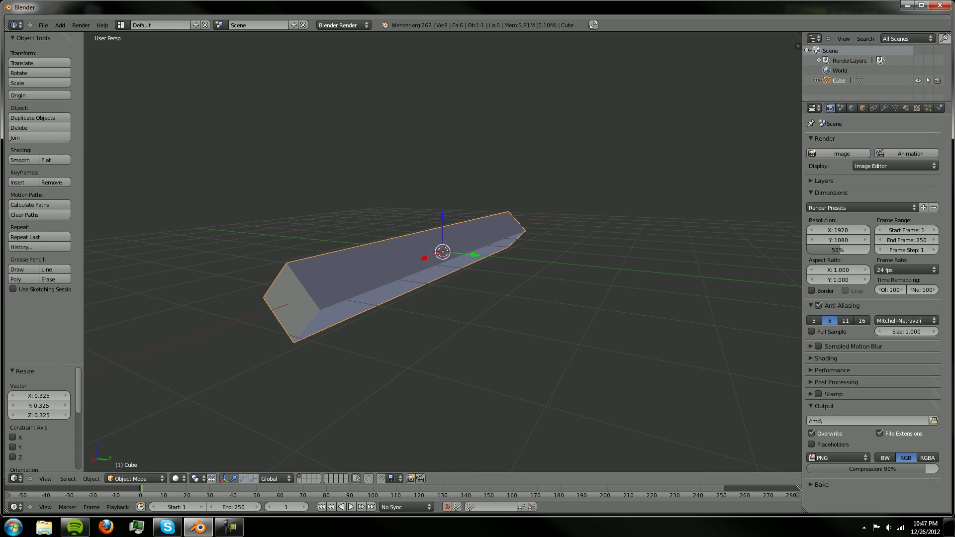
key("KP_6")
key("KP_6")
Step: In Edit Mode, select the bar's front top and bottom corner vertices
key("Tab")
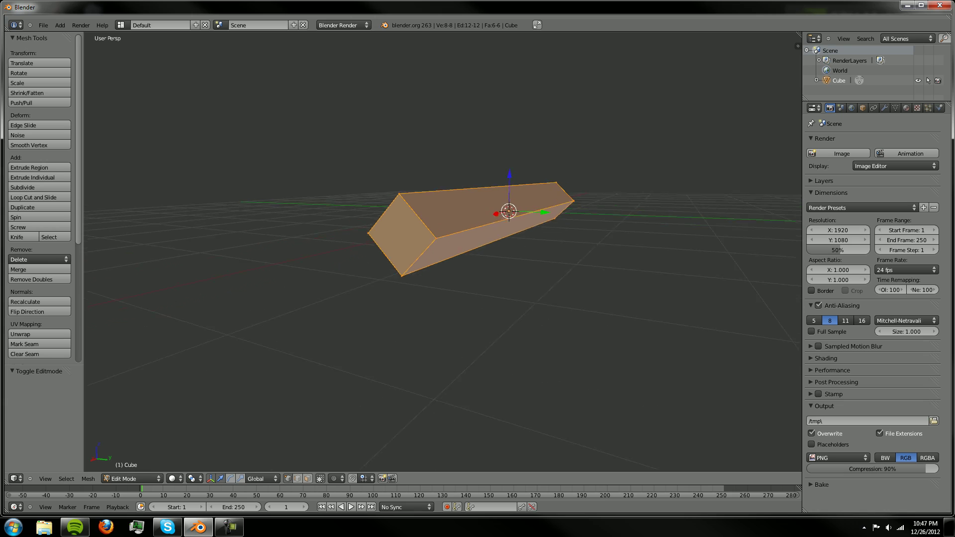
key("KP_8")
right_click(414, 228)
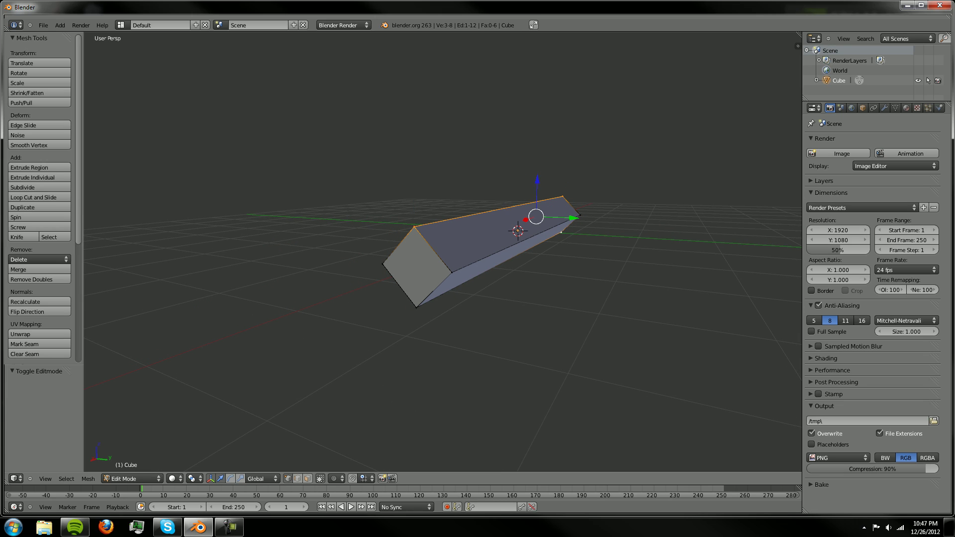
right_click(416, 307, "shift")
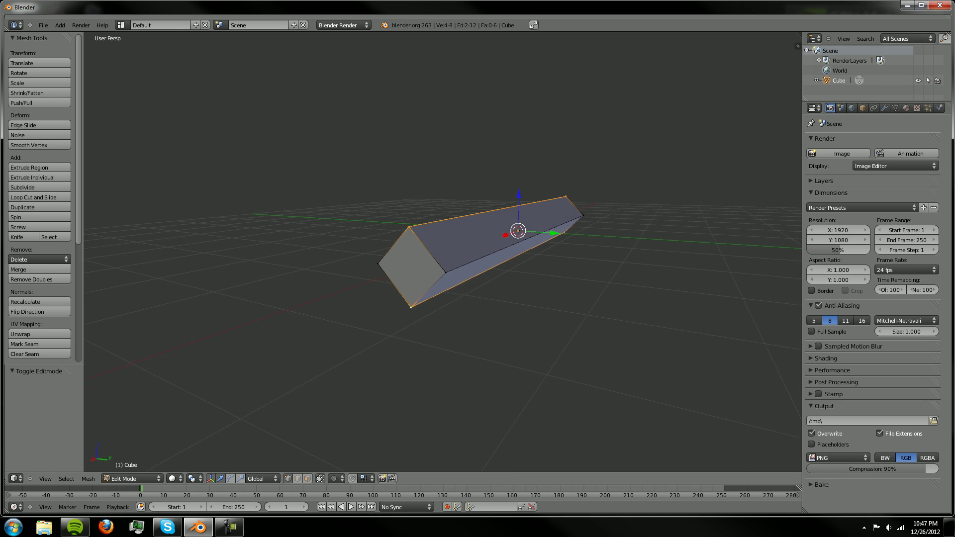
key("KP_4")
key("KP_4")
key("KP_2")
key("KP_4")
key("KP_4")
key("KP_4")
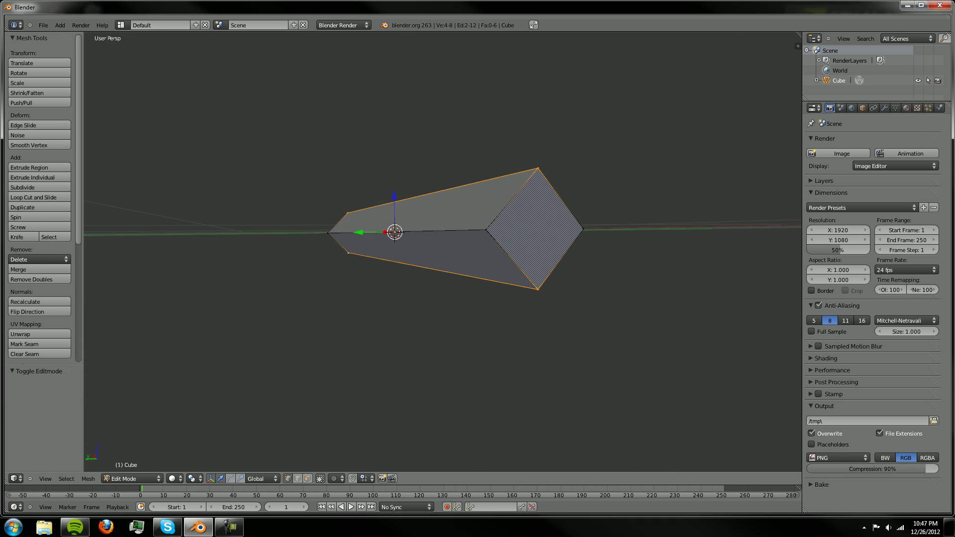
Step: Scale the selected vertices along Z to flatten the bar into a thin blade
key("s")
key("z")
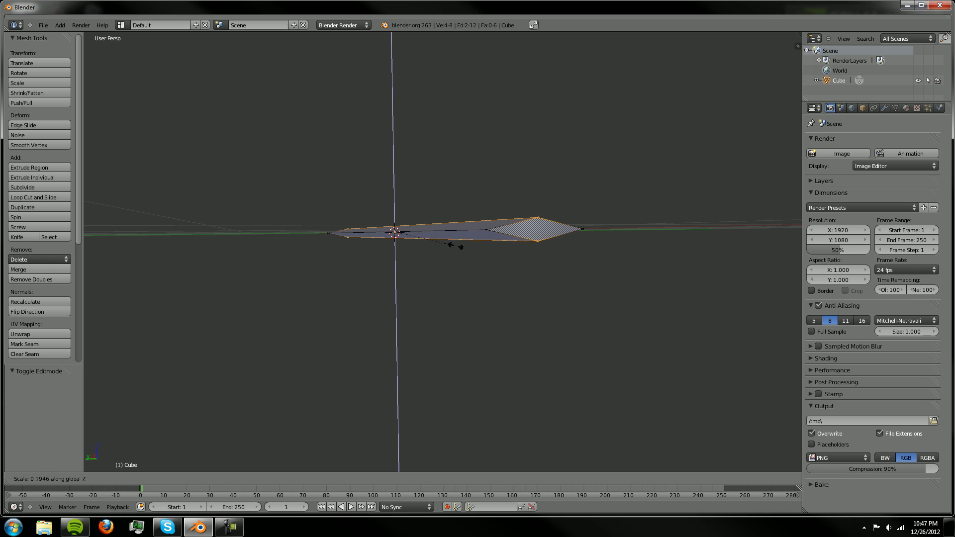
left_click(453, 250)
key("KP_8")
key("KP_8")
key("KP_4")
key("KP_4")
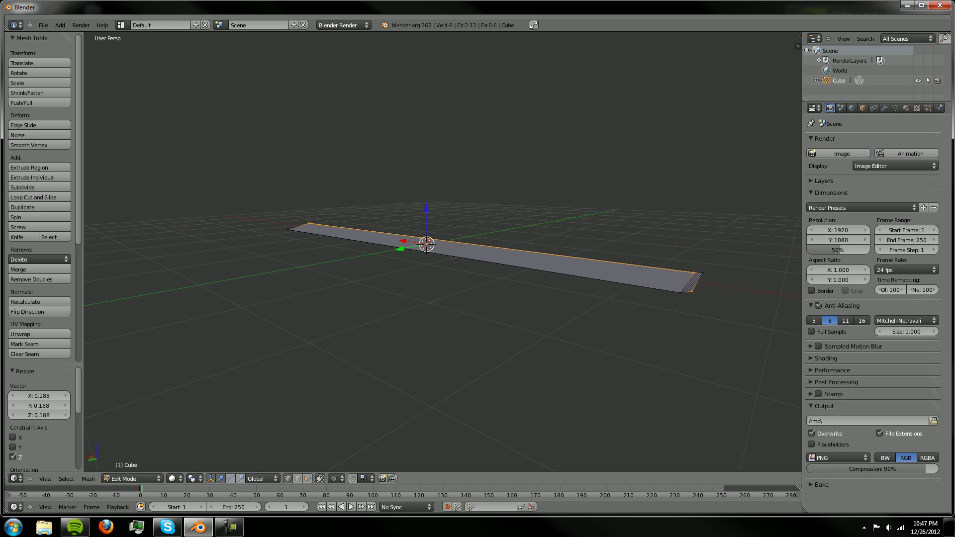
key("KP_2")
Step: Deselect all, then circle-select the vertices at the blade's near end
key("a")
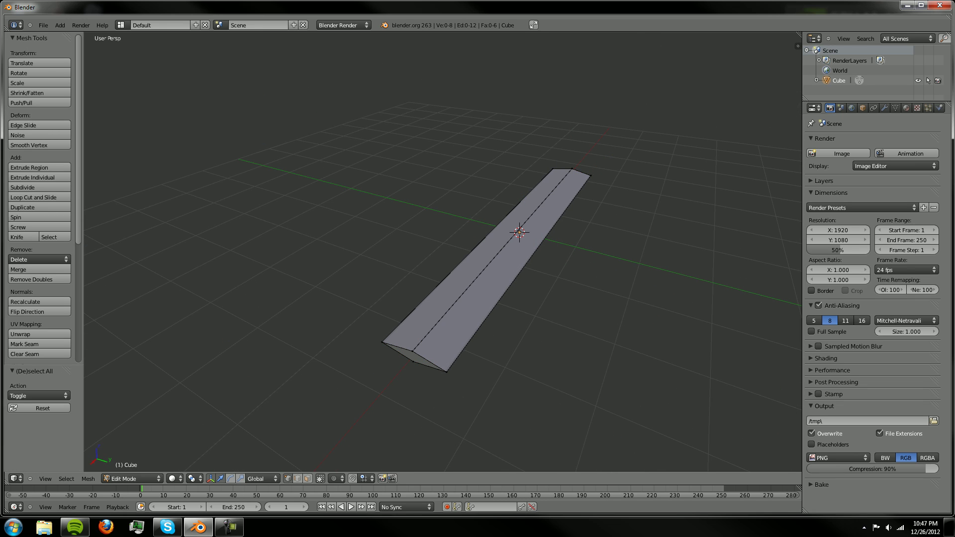
key("c")
left_click_drag(347, 341, 450, 367)
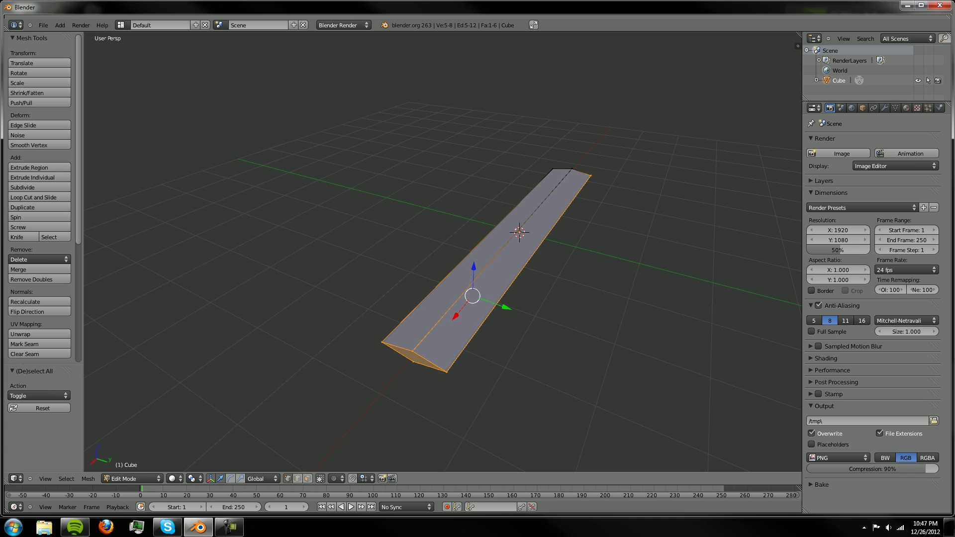
key("Escape")
scroll(450, 367, "down", 1)
key("KP_6")
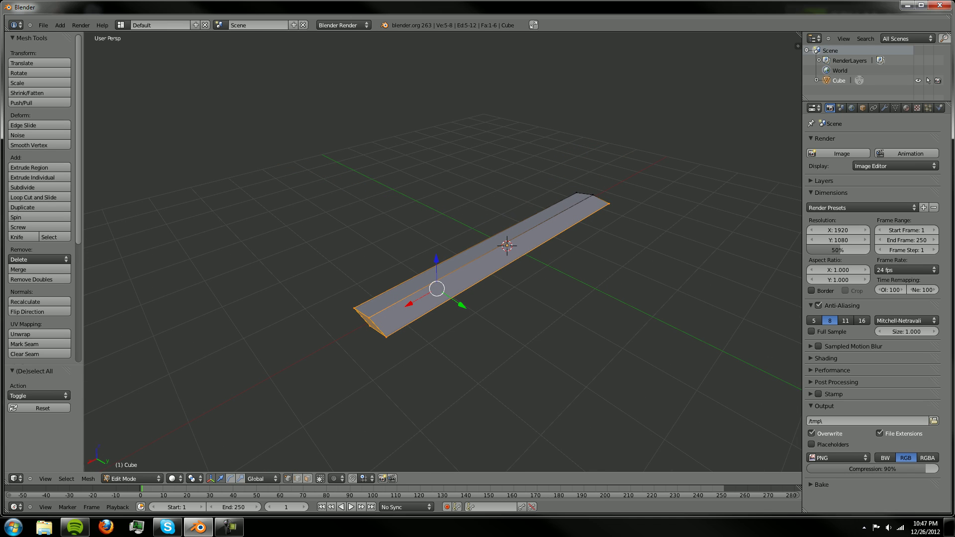
key("KP_6")
key("KP_6")
key("KP_6")
key("KP_6")
key("KP_6")
key("KP_6")
key("c")
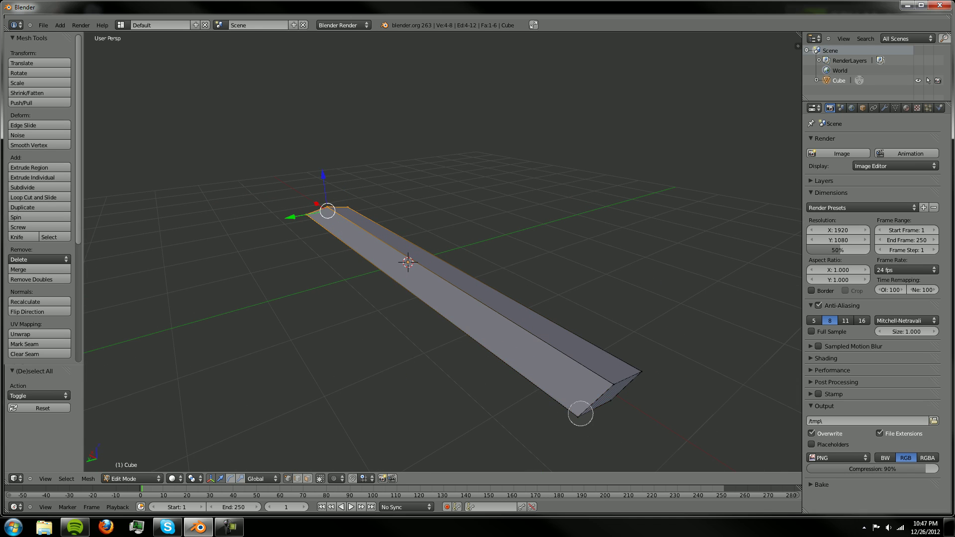
key("KP_6")
key("KP_6")
key("KP_6")
key("KP_6")
key("KP_6")
key("KP_6")
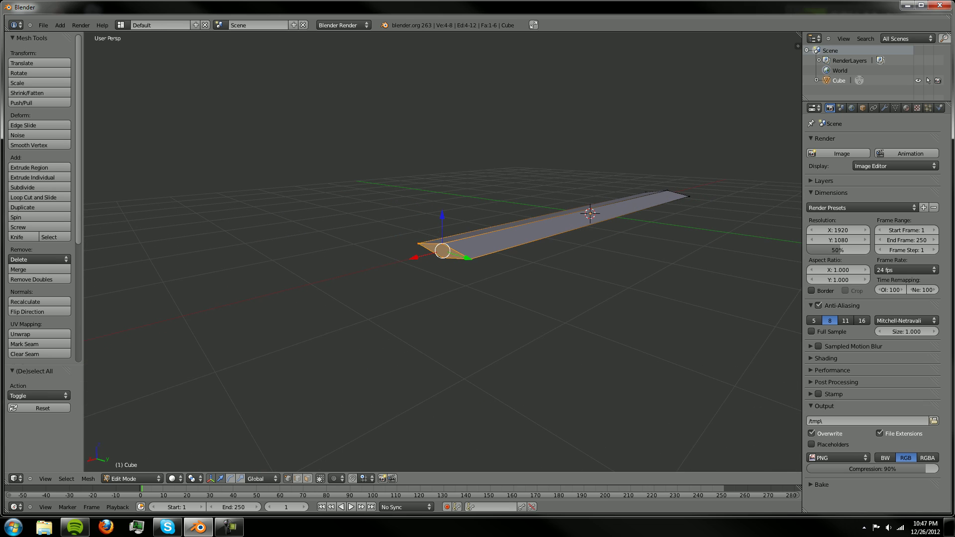
scroll(442, 250, "up", 1)
scroll(400, 279, "up", 2)
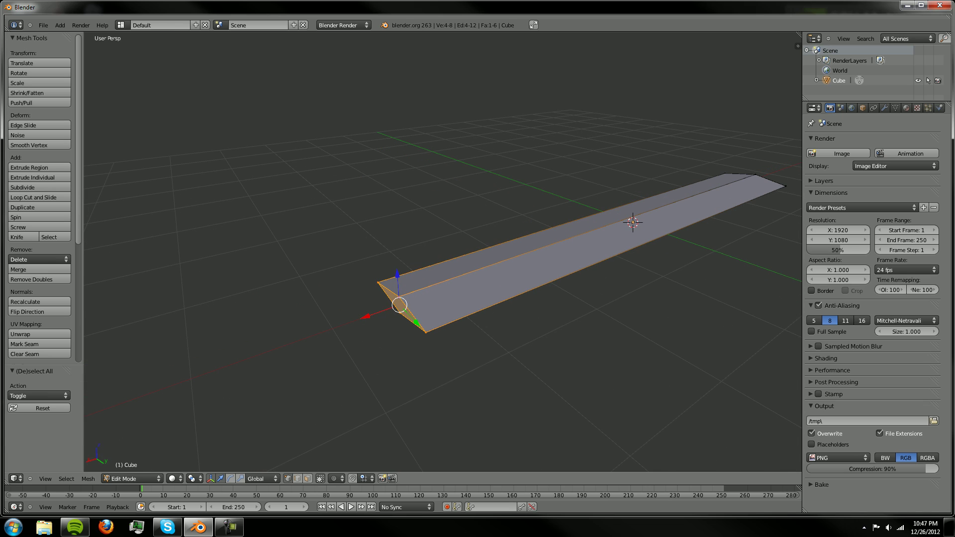
Step: Extrude the blade's near-end face outward
key("Escape")
key("e")
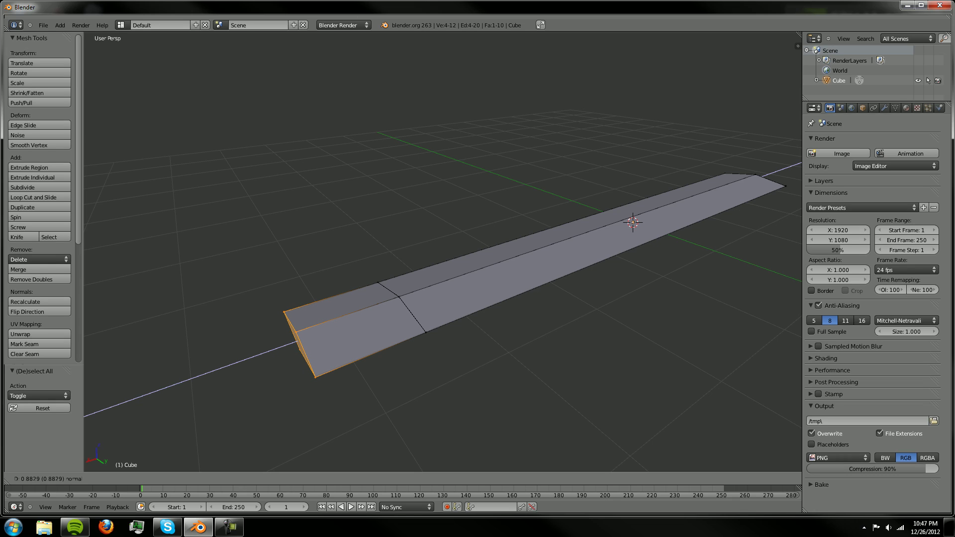
key("Return")
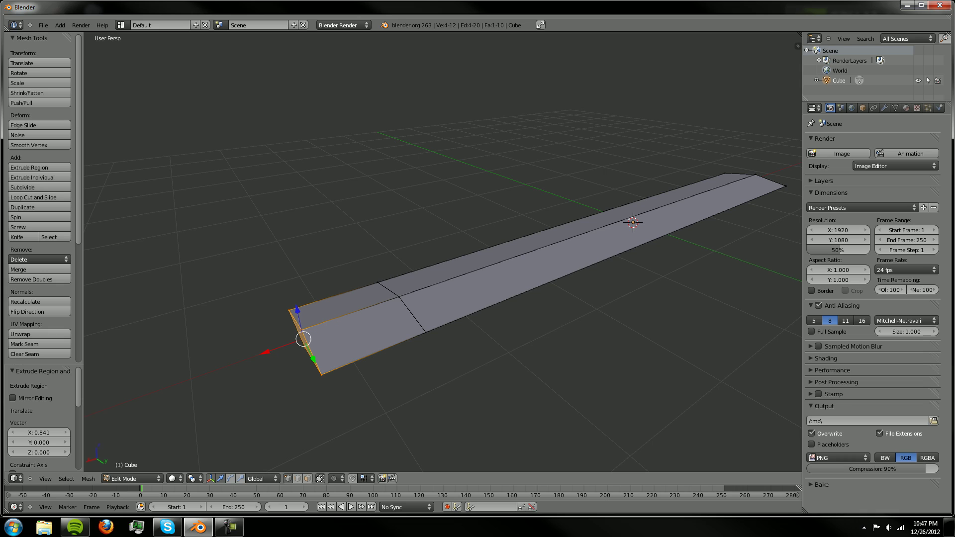
Step: Merge the extruded end vertices at their centre into a single tip point
key("w")
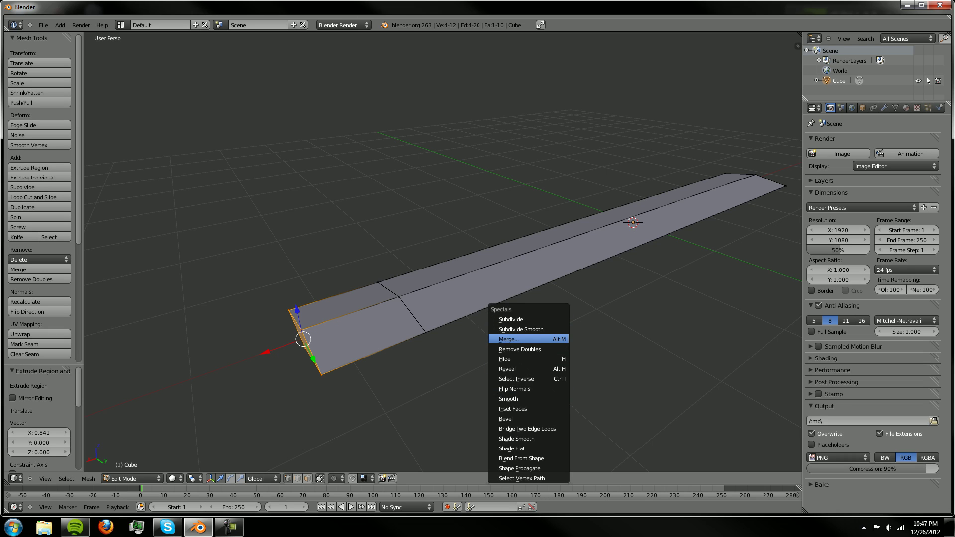
key("Return")
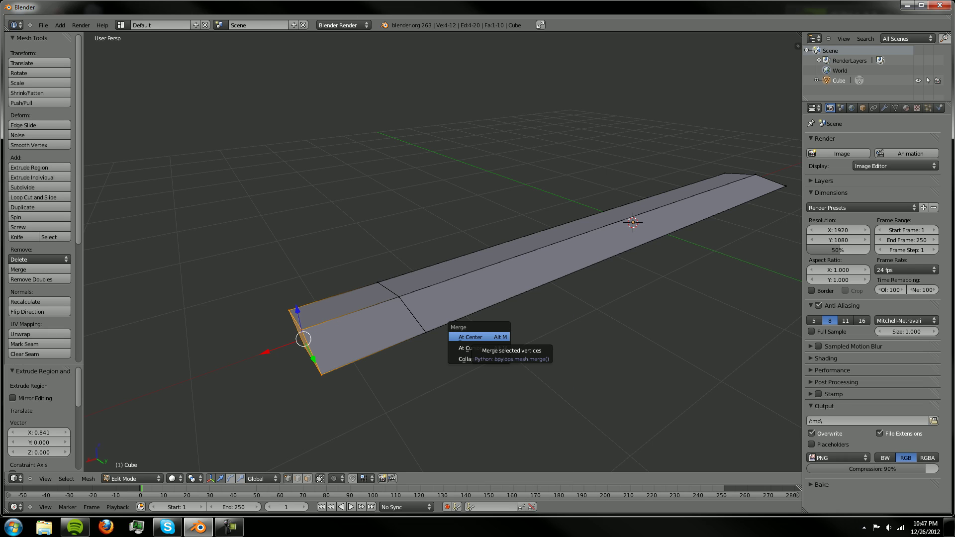
key("Return")
middle_click_drag(470, 337, 398, 326)
key("a")
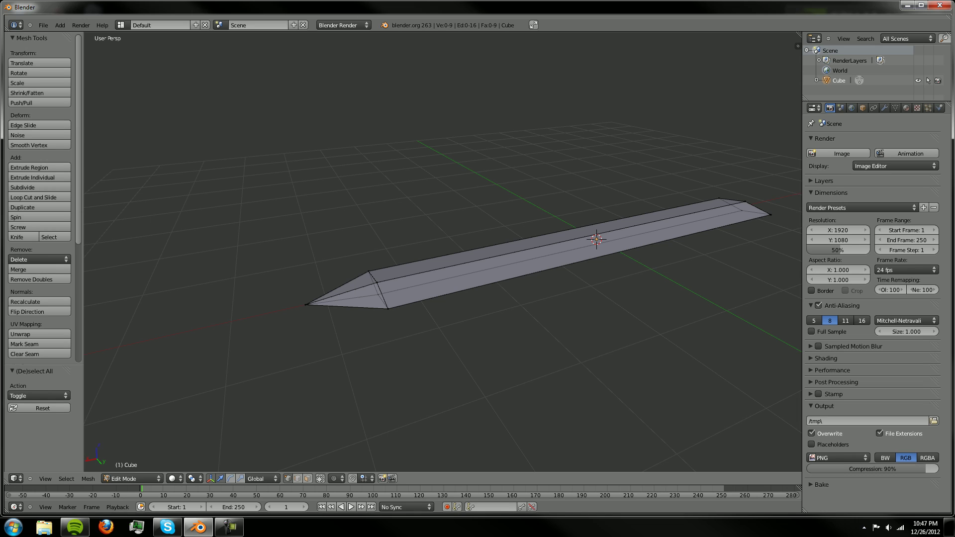
Step: Box-select the five tip vertices, scale them about 1.6 times, then narrow them along Y
key("b")
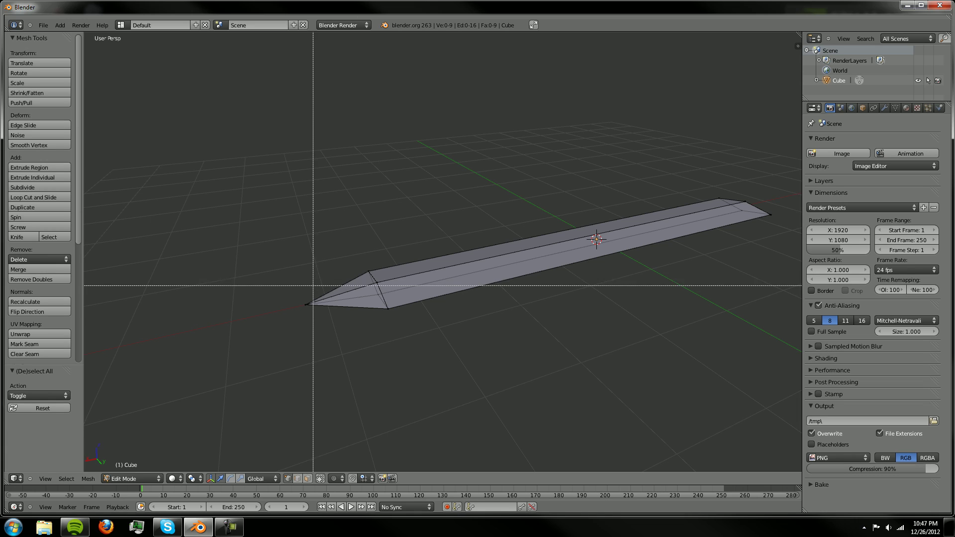
left_click_drag(395, 252, 300, 316)
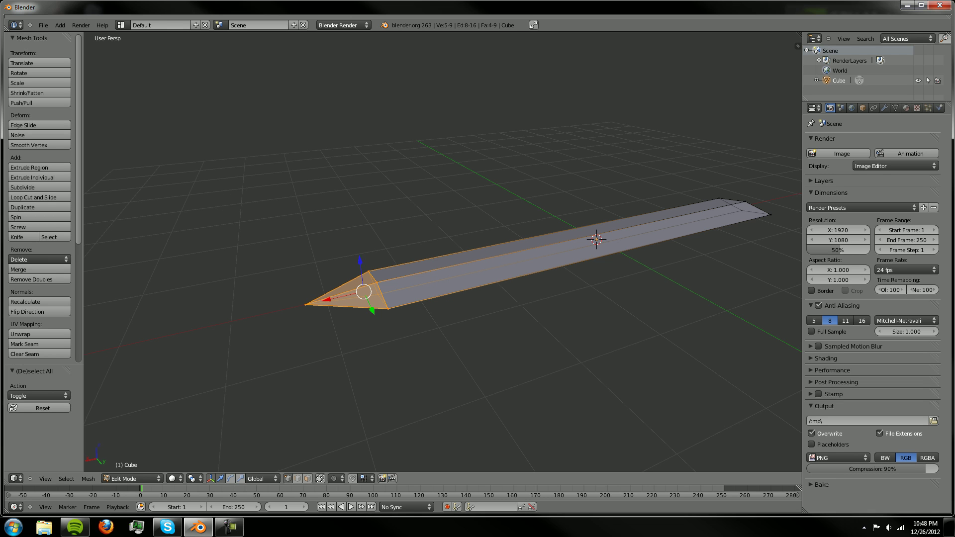
key("s")
key("Return")
middle_click_drag(448, 249, 417, 179)
scroll(443, 248, "down", 5)
key("s")
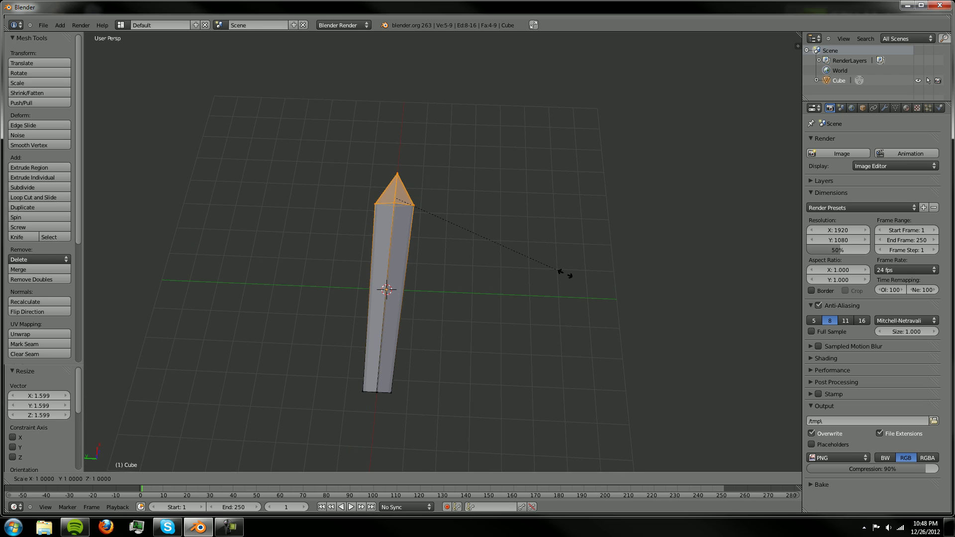
key("y")
key("Return")
Step: In Object Mode, slide the blade along X so its base sits at the origin
key("Tab")
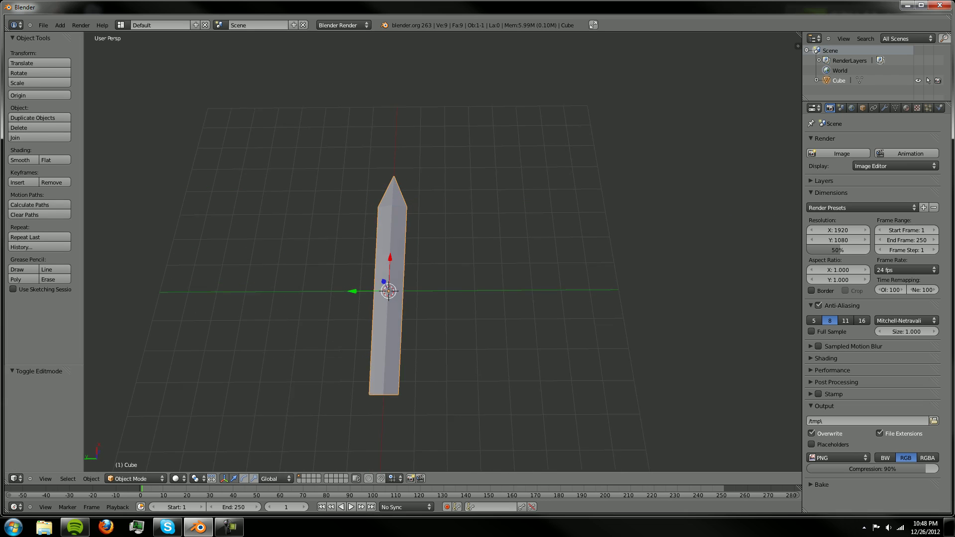
middle_click_drag(442, 248, 527, 249)
key("a")
key("a")
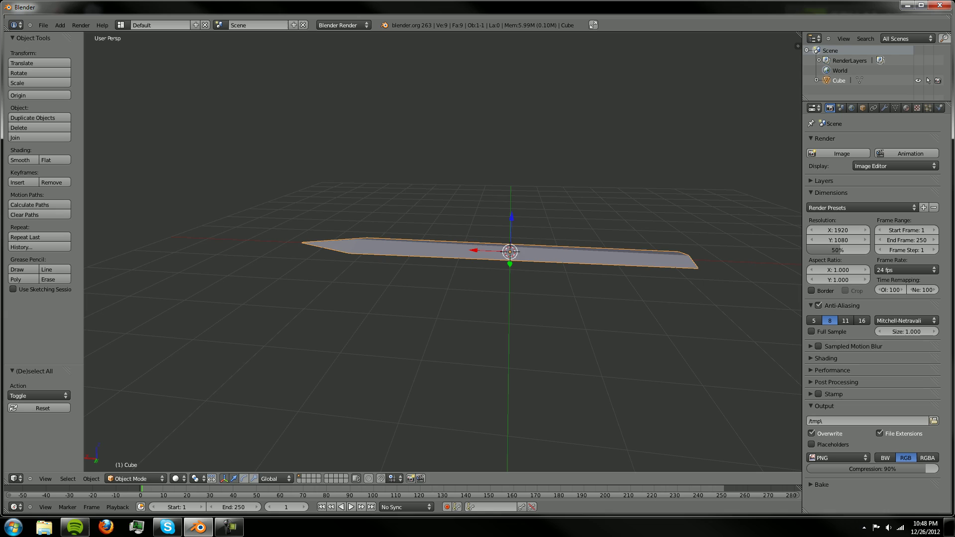
key("g")
key("x")
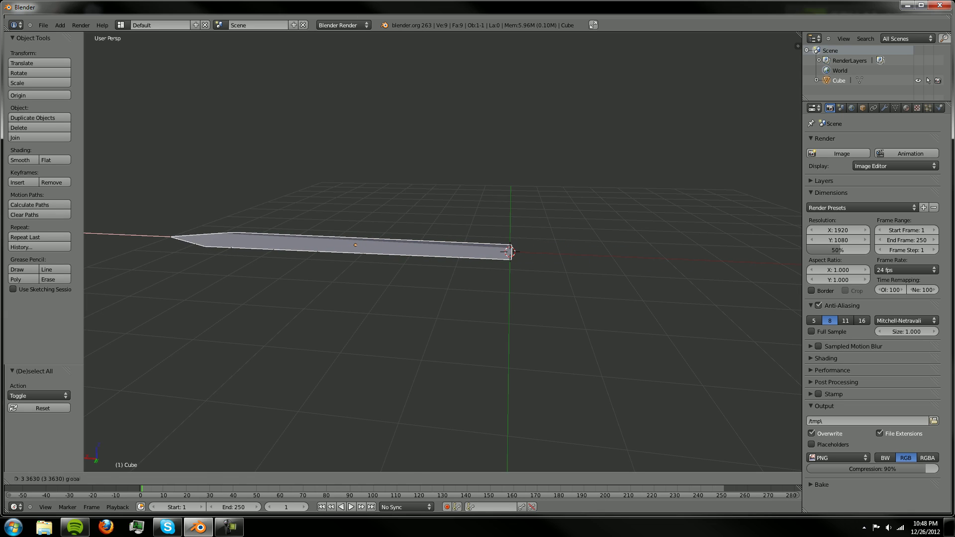
key("Return")
Step: Add a new cube at the blade's base and shrink it to 0.193 scale
key("a")
key("shift+a")
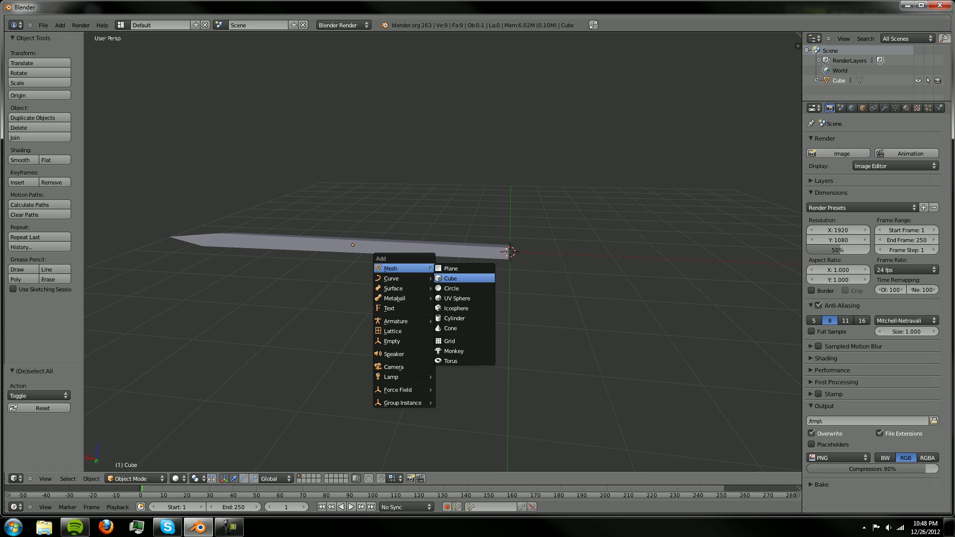
left_click(464, 278)
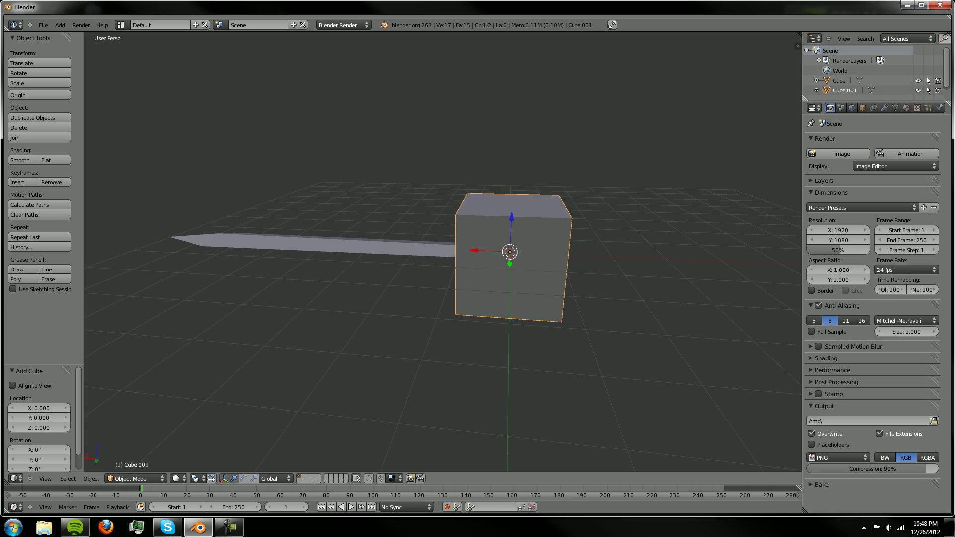
key("s")
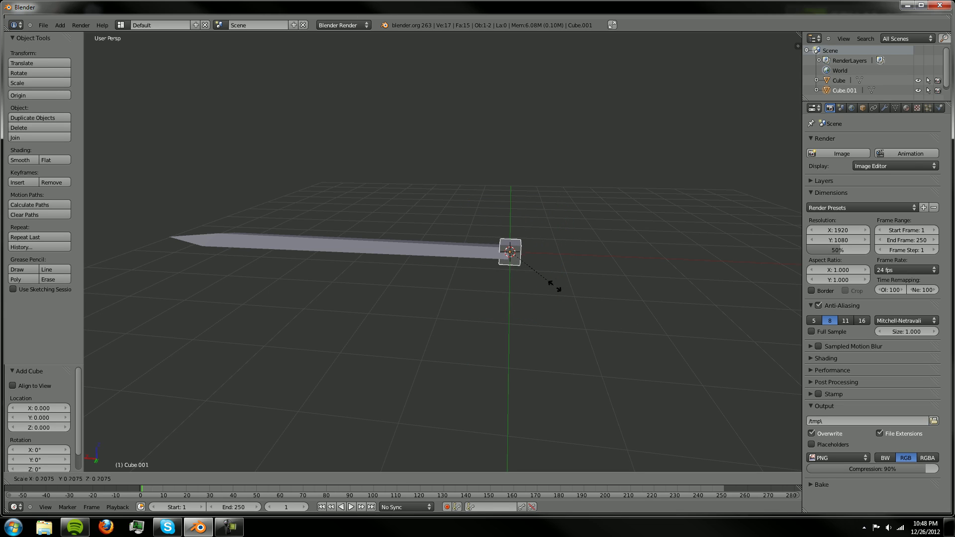
key("Return")
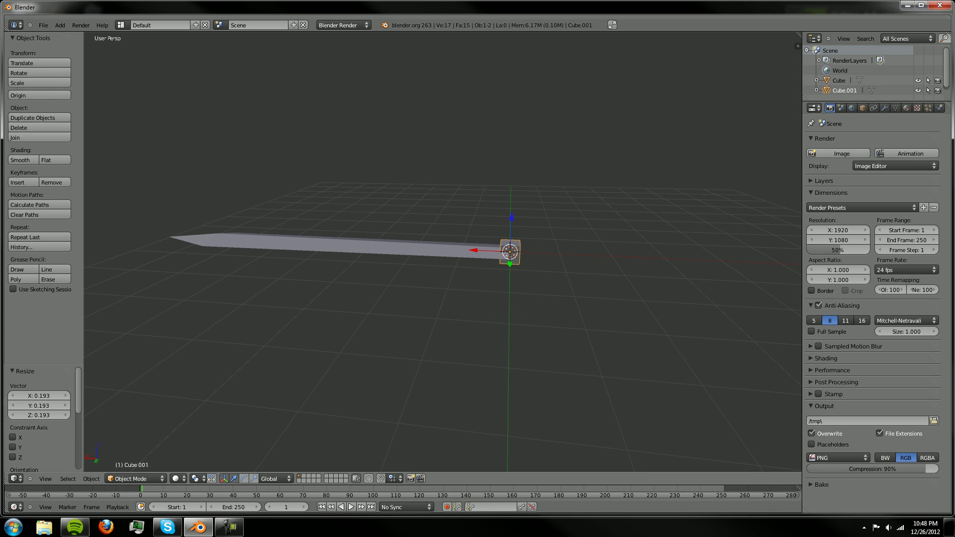
middle_click_drag(447, 298, 514, 291)
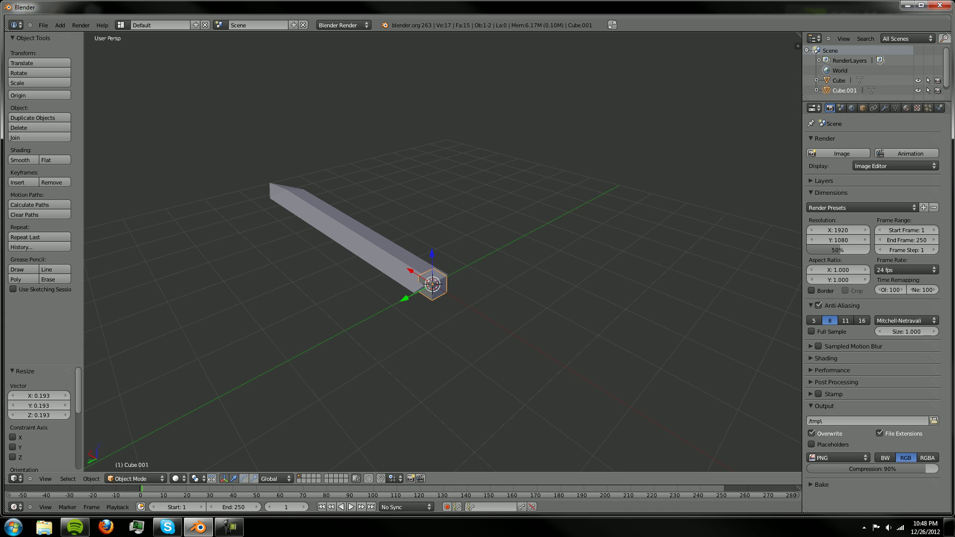
scroll(442, 252, "up", 6)
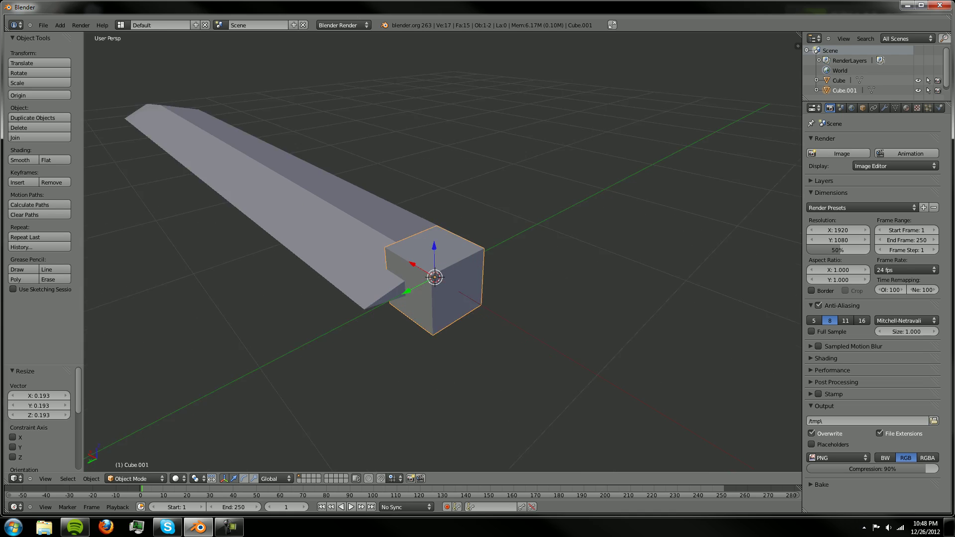
scroll(442, 252, "down", 4)
middle_click_drag(443, 252, 508, 271)
Step: Flatten the cube along Z (0.756) and stretch it along Y (about 2.86)
key("s")
key("z")
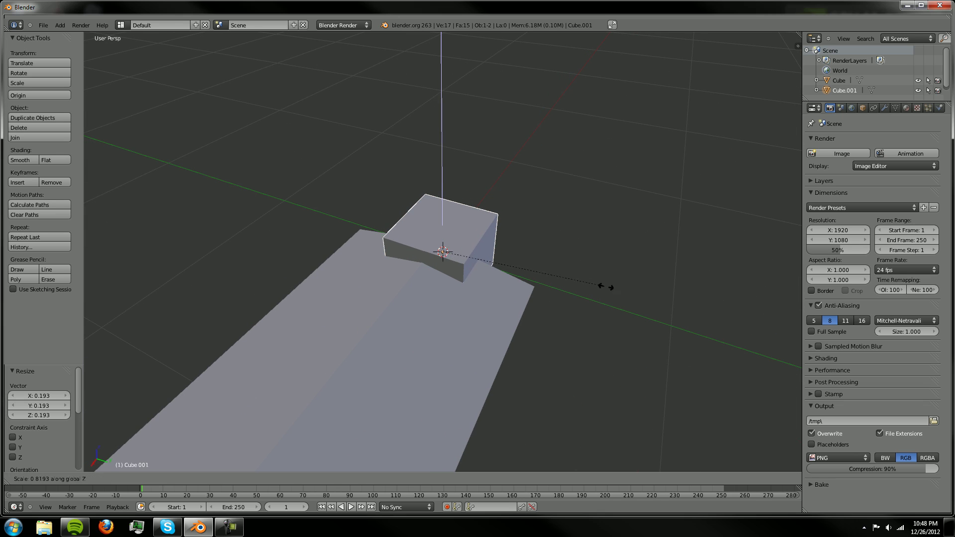
key("Return")
key("s")
key("y")
left_click_drag(510, 250, 565, 239)
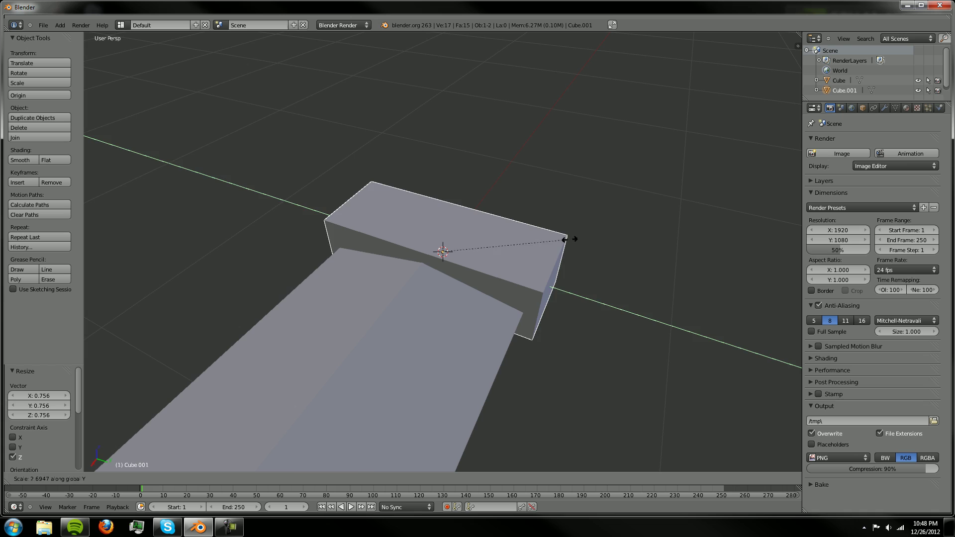
left_click(577, 243)
middle_click_drag(577, 244, 422, 249)
key("a")
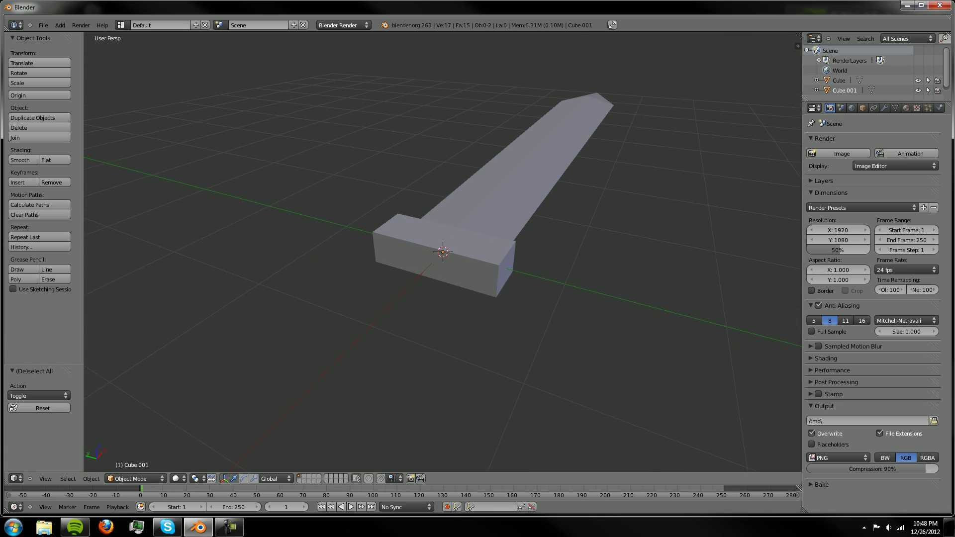
scroll(442, 251, "up", 1)
Step: In Edit Mode, cut a centred edge loop across the crossguard block
key("Tab")
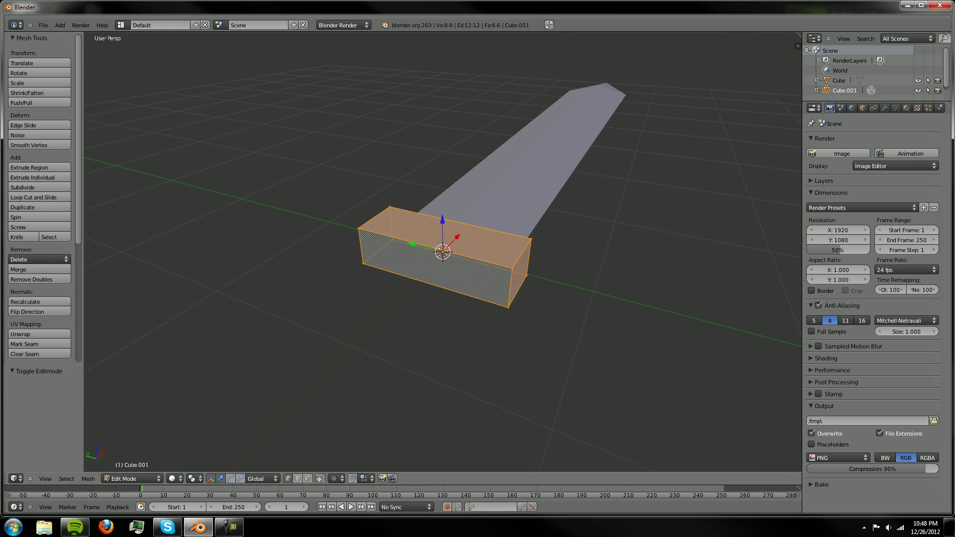
key("a")
key("ctrl+r")
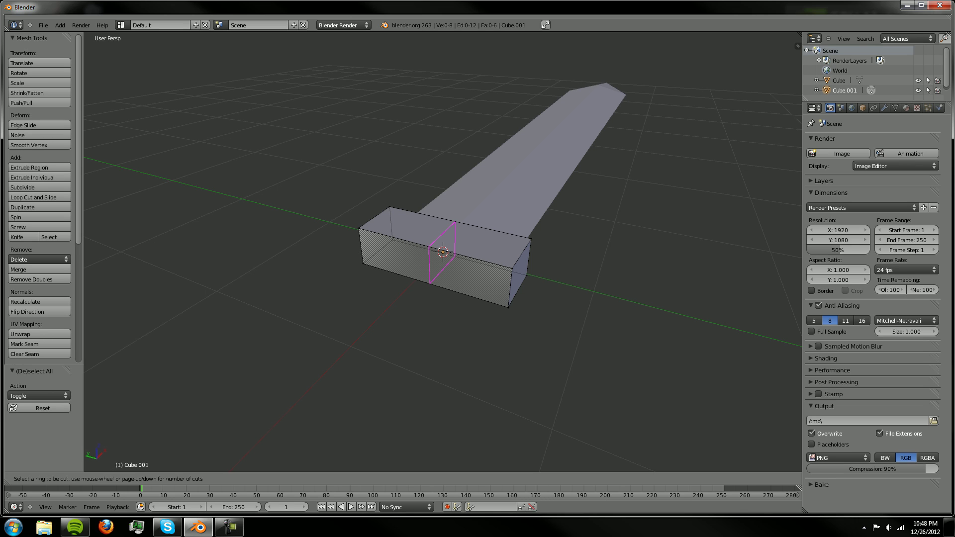
left_click(443, 252)
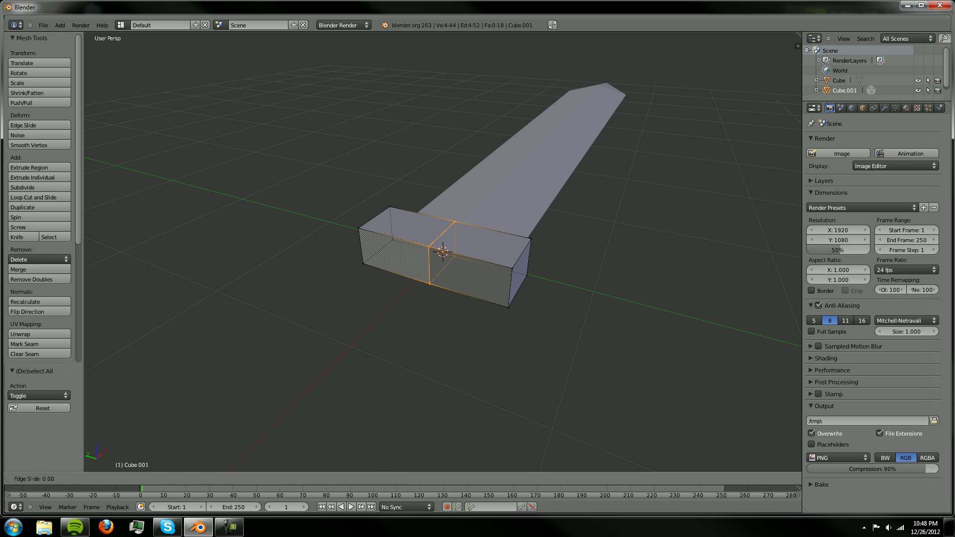
left_click(443, 251)
Step: Select the end face of the block's left half
key("a")
mouse_move(443, 252)
middle_mouse_down()
mouse_move(481, 252)
mouse_move(456, 249)
middle_mouse_up()
scroll(442, 251, "up", 2)
right_click(361, 263)
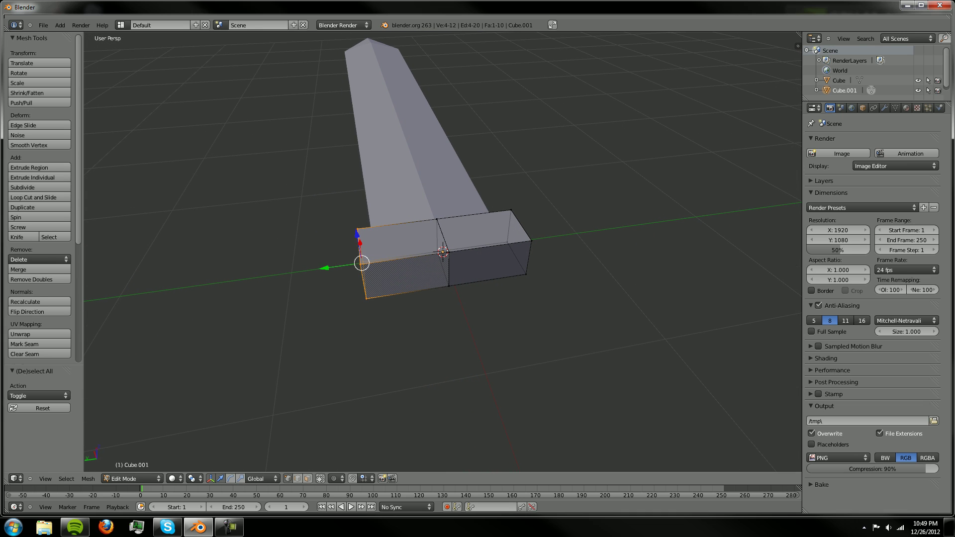
Step: Delete the left half's vertices and add a Mirror modifier on the Y axis
key("x")
left_click(362, 254)
key("Tab")
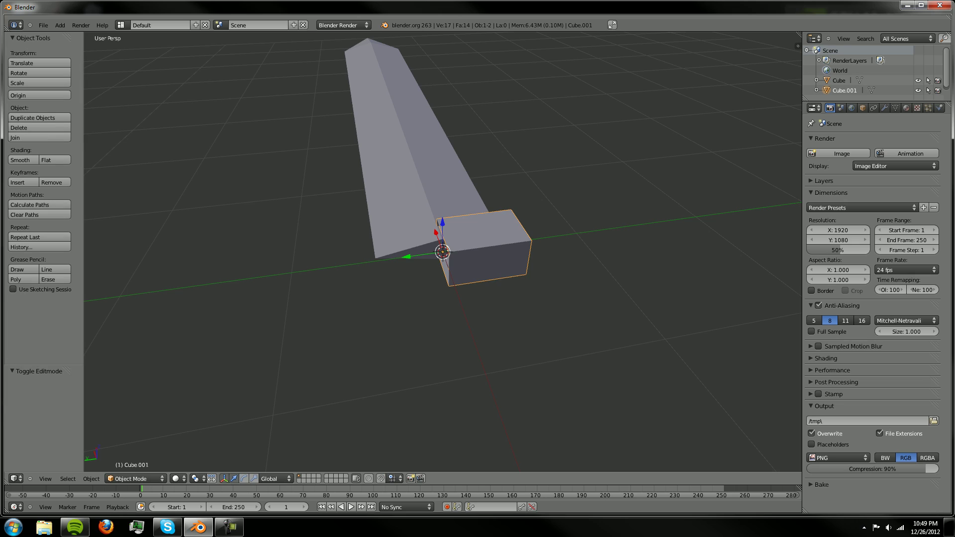
left_click(884, 108)
left_click(873, 141)
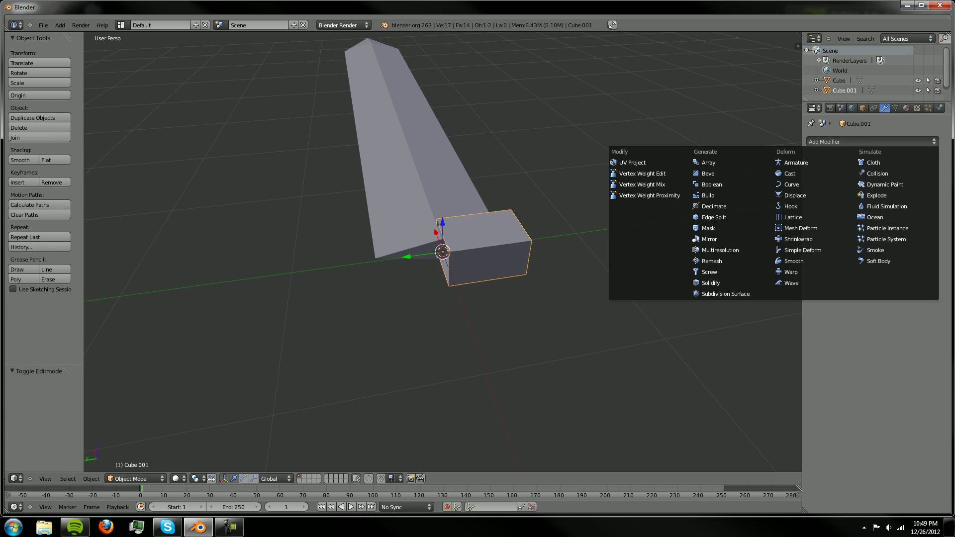
left_click(710, 239)
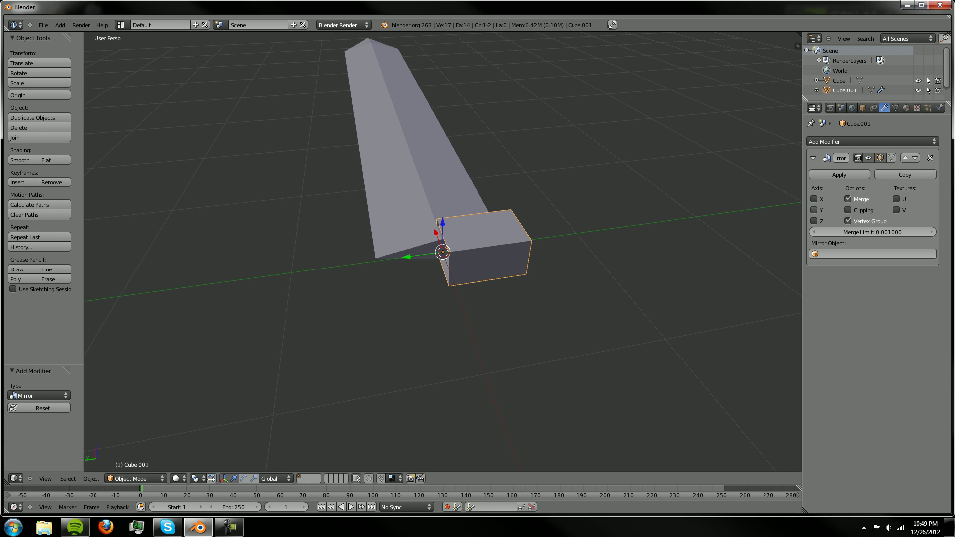
left_click(814, 210)
middle_click_drag(442, 299, 531, 250)
Step: Back in Edit Mode, try moving a corner vertex, undo it, and deselect all
key("Tab")
key("g")
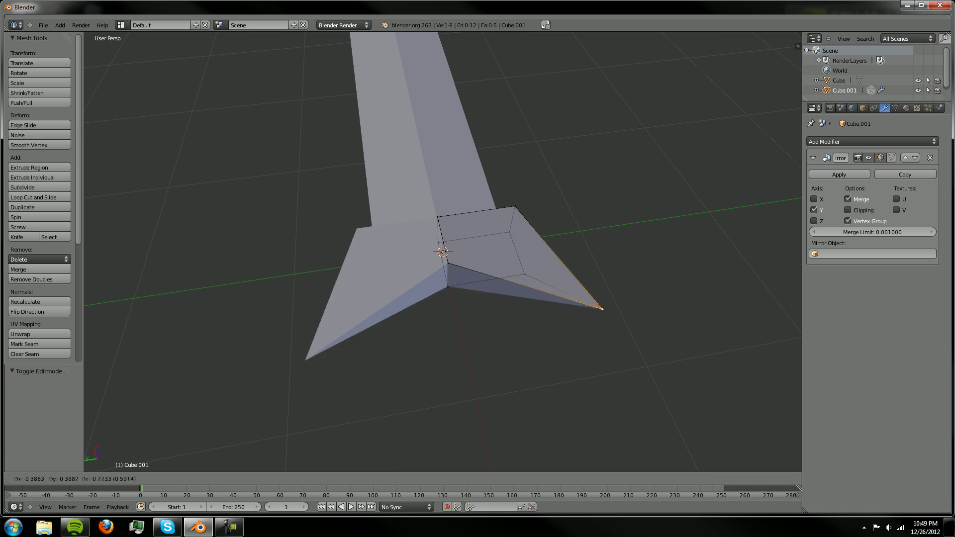
key("Return")
key("ctrl+z")
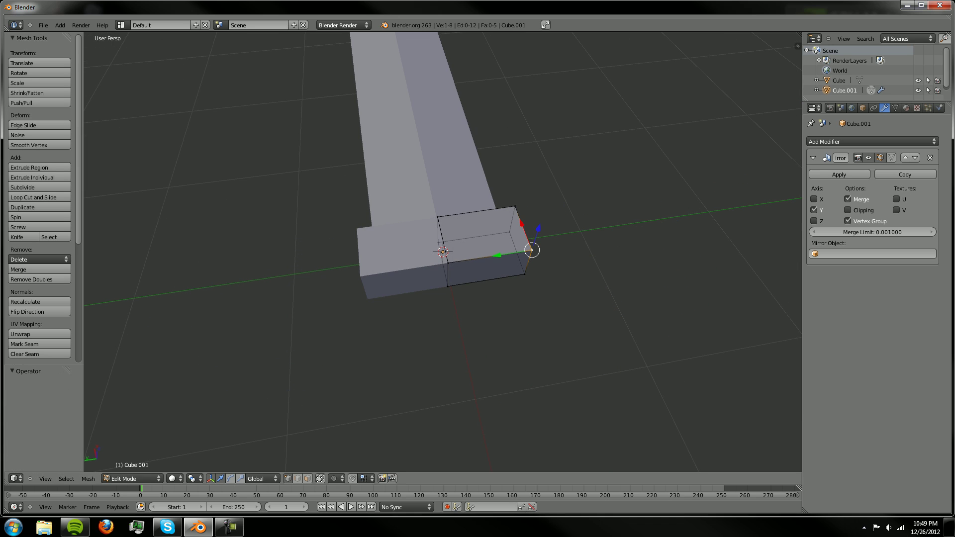
key("a")
middle_click_drag(531, 245, 515, 200)
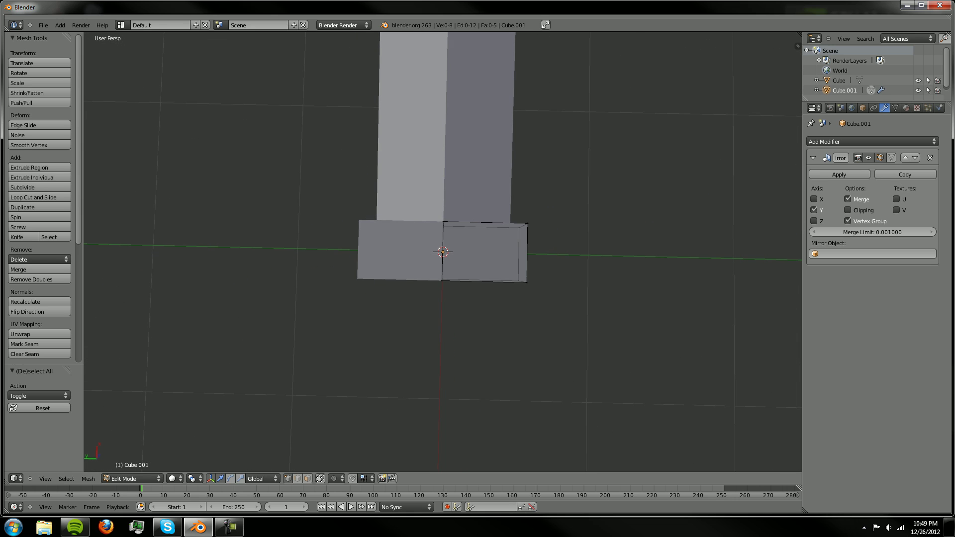
Step: Loop-cut the right block and shift its outer bottom corner vertices along X
key("ctrl+r")
left_click(495, 280)
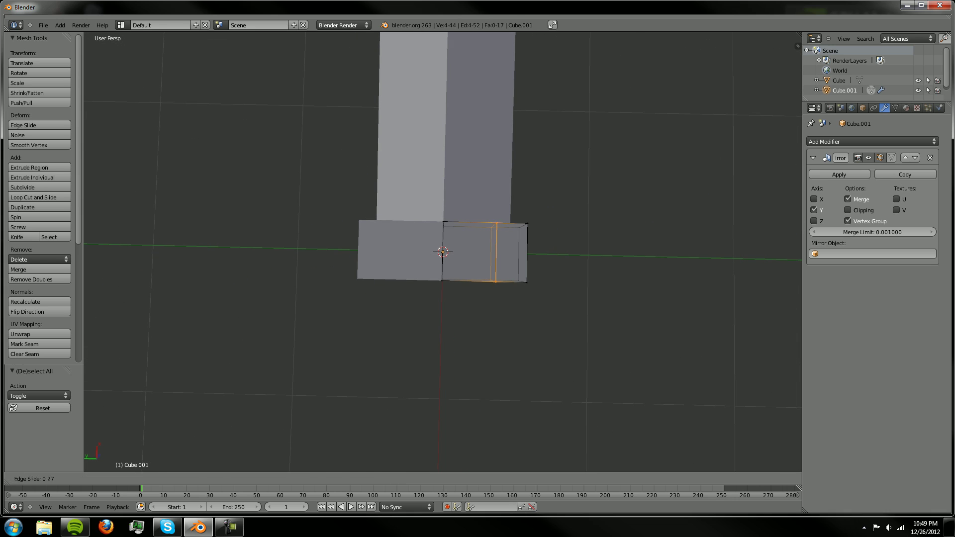
left_click(498, 278)
key("b")
left_click_drag(511, 264, 540, 295)
key("g")
key("x")
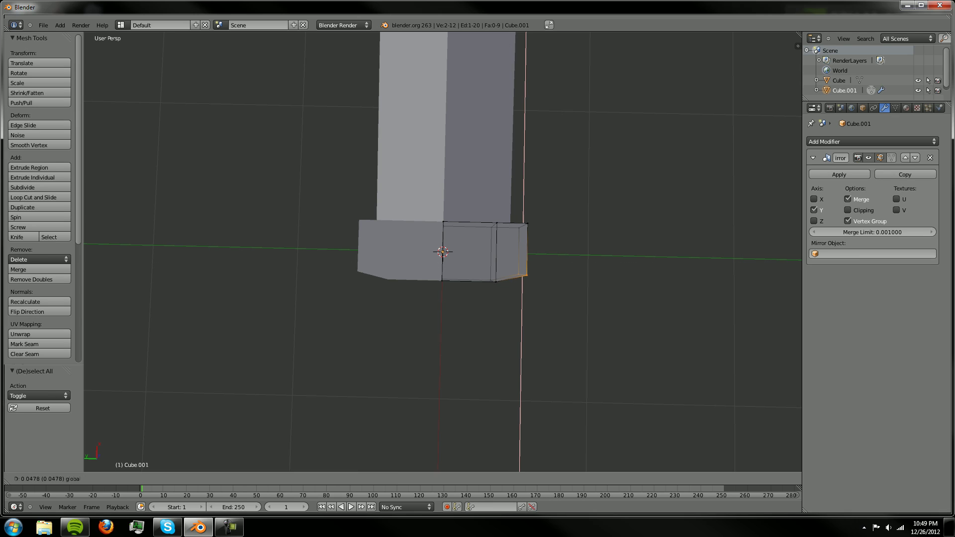
key("Return")
key("a")
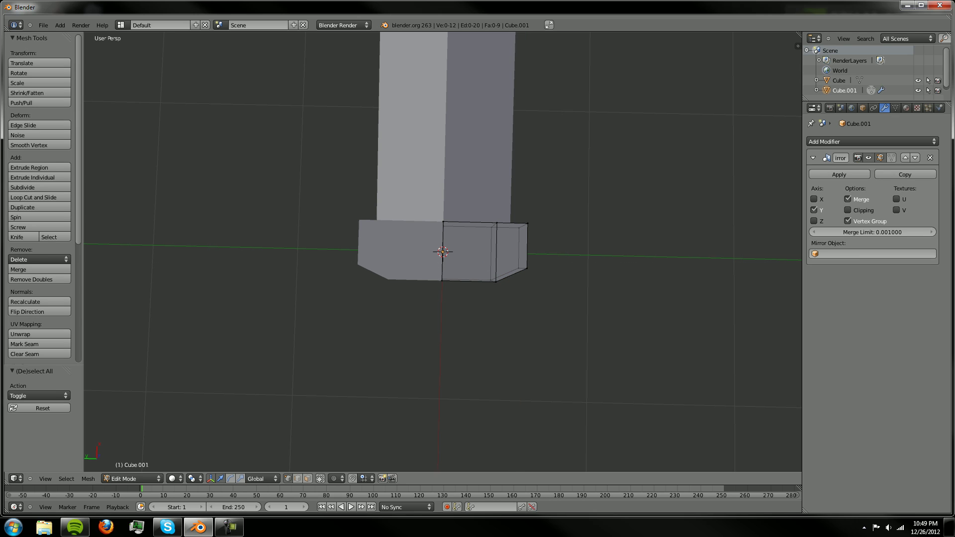
Step: Select the crossguard's right end face, extrude it and shrink it smaller
right_click(520, 247)
key("e")
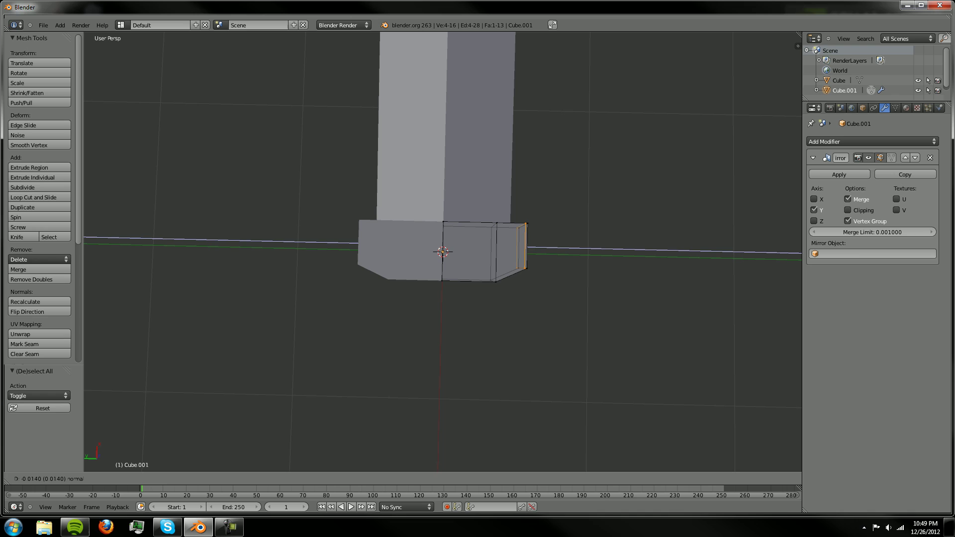
key("Escape")
key("e")
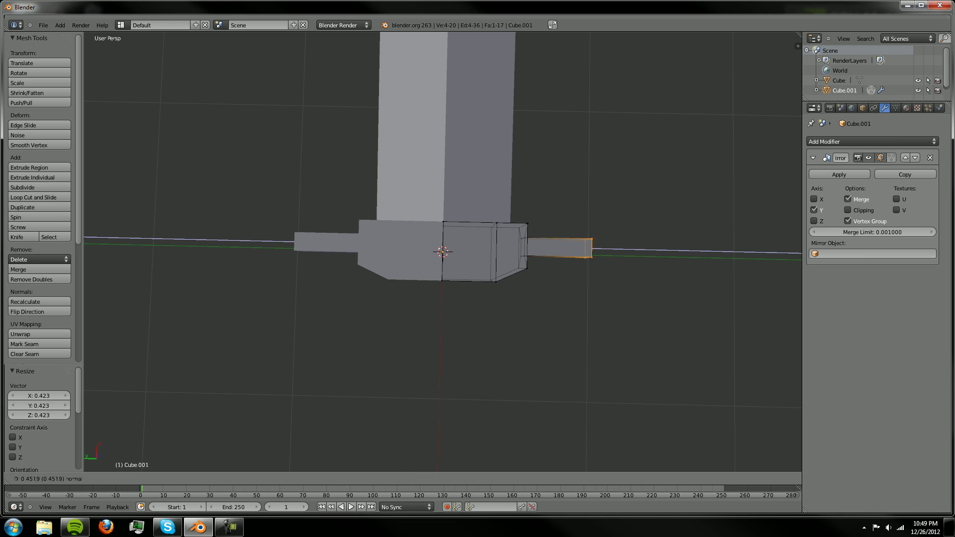
key("Escape")
key("s")
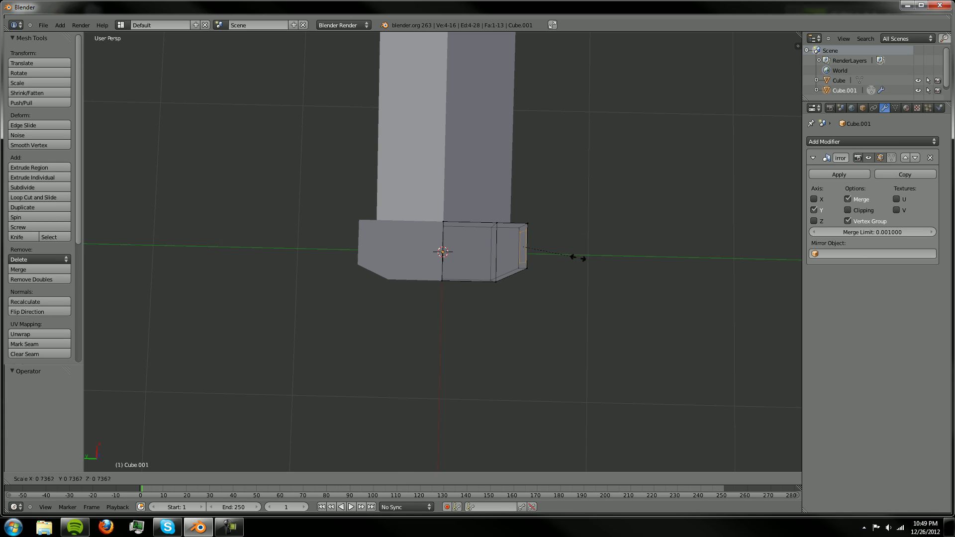
left_click(578, 257)
Step: Extrude the end outward, rotate it into an angled arm, and extrude it twice more
key("e")
left_click(622, 252)
key("r")
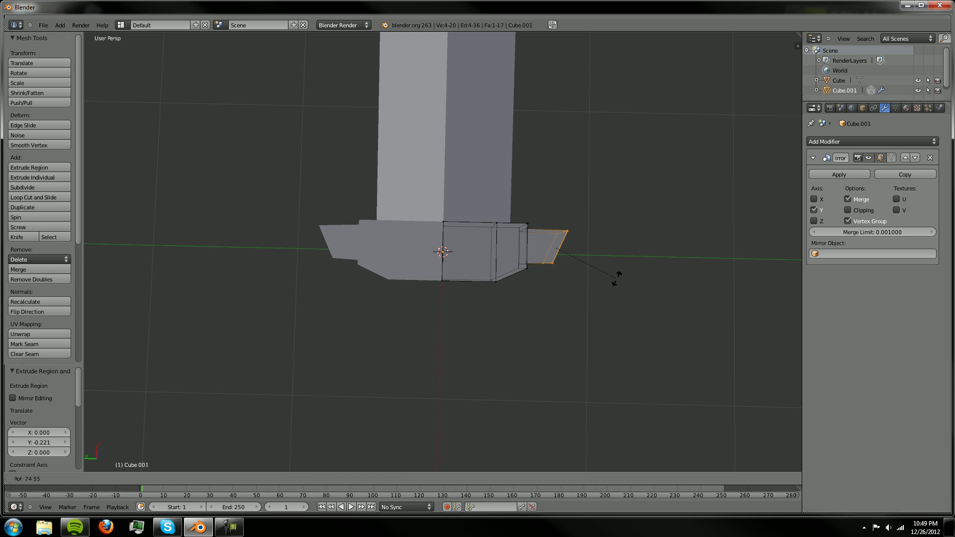
left_click(617, 279)
key("e")
left_click(617, 279)
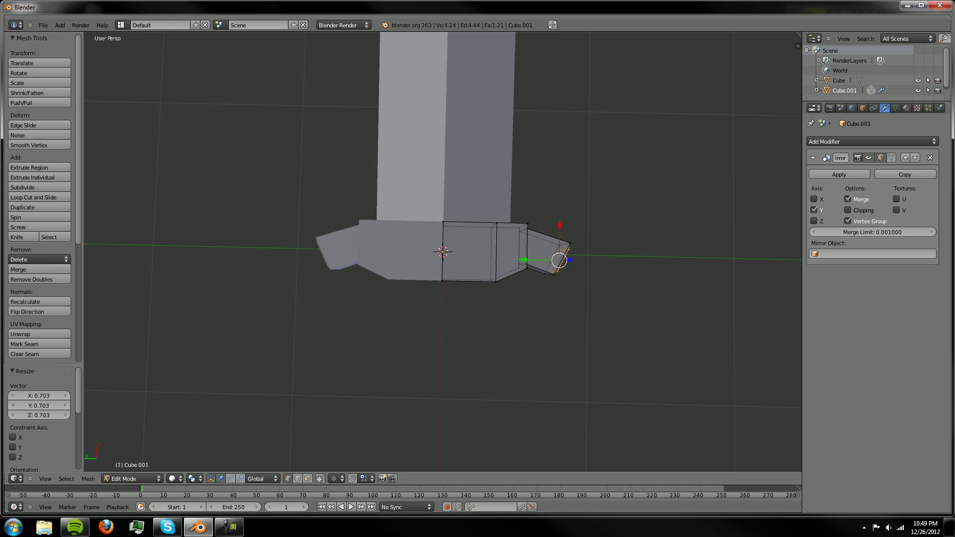
key("e")
left_click(601, 279)
Step: Merge the arm's end into a pointed spike and return to Object Mode
key("w")
left_click(617, 314)
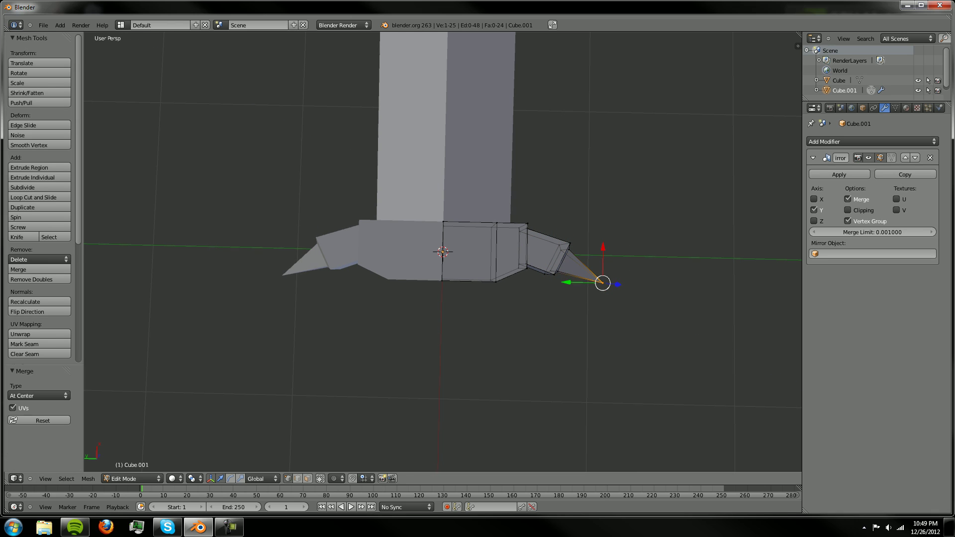
key("Tab")
key("a")
middle_click_drag(497, 298, 676, 209)
Step: Bevel every edge of the crossguard by a small amount, about 0.24
key("Tab")
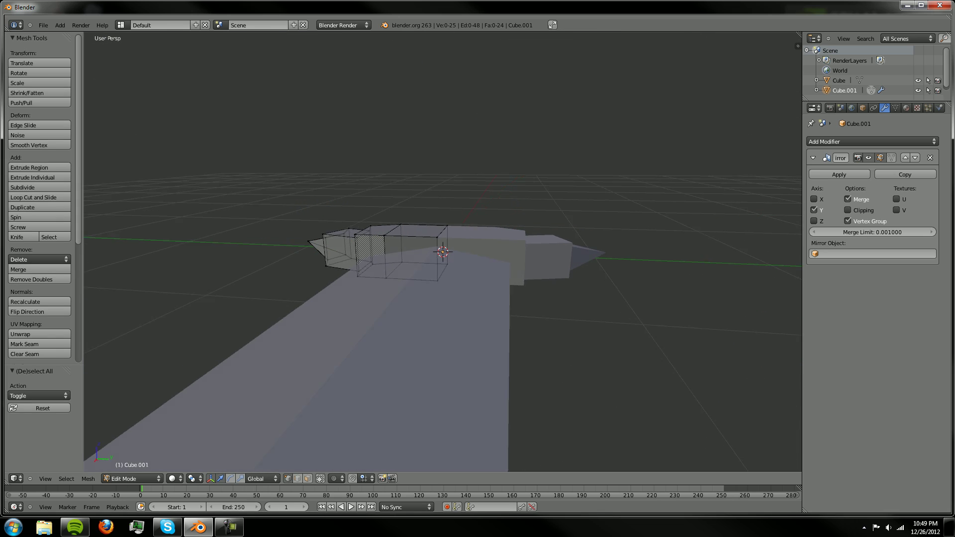
middle_click_drag(448, 259, 433, 247)
key("a")
key("w")
key("Escape")
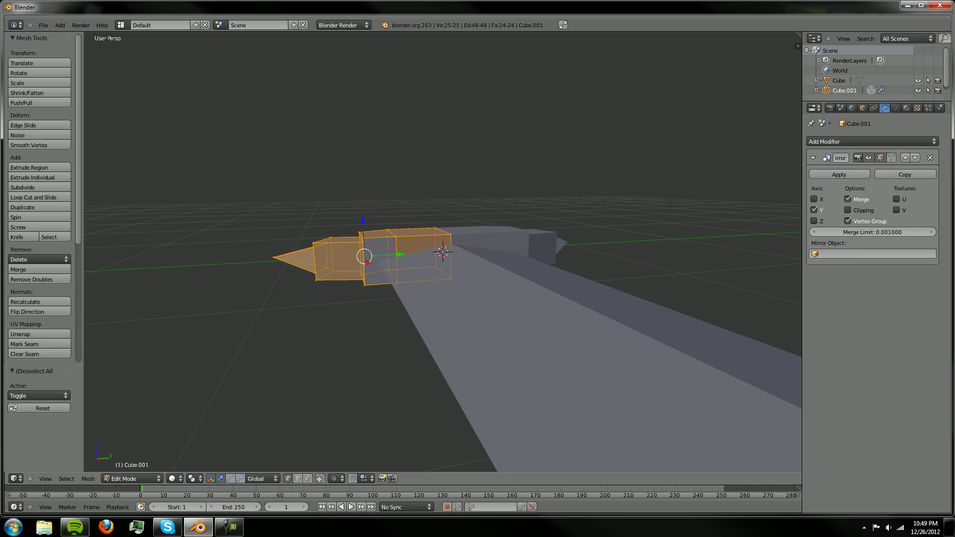
key("w")
left_click(492, 251)
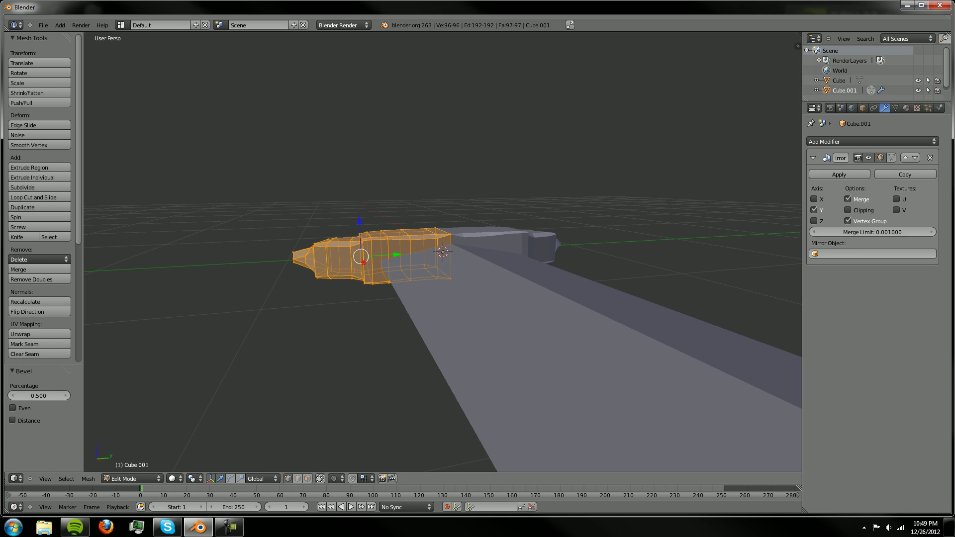
left_click_drag(38, 396, 31, 395)
key("Tab")
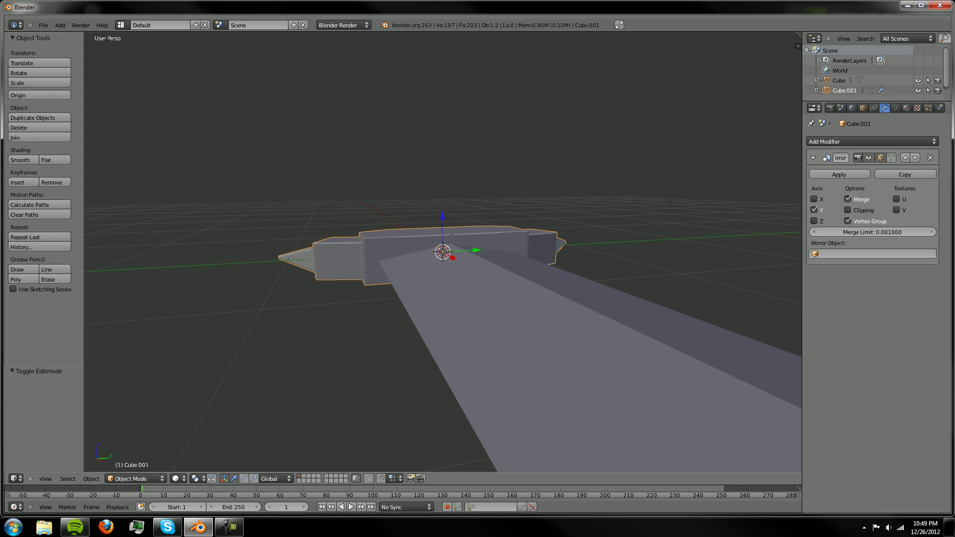
Step: Orbit around the sword, then briefly re-enter Edit Mode on the crossguard before returning to Object Mode
key("a")
middle_click_drag(447, 299, 503, 249)
key("Tab")
key("a")
key("Tab")
Step: Scale the crossguard up slightly and deselect everything
key("s")
left_click(480, 332)
key("a")
Step: Add a cylinder mesh at the hilt and rotate it 90°
key("shift+a")
mouse_move(503, 244)
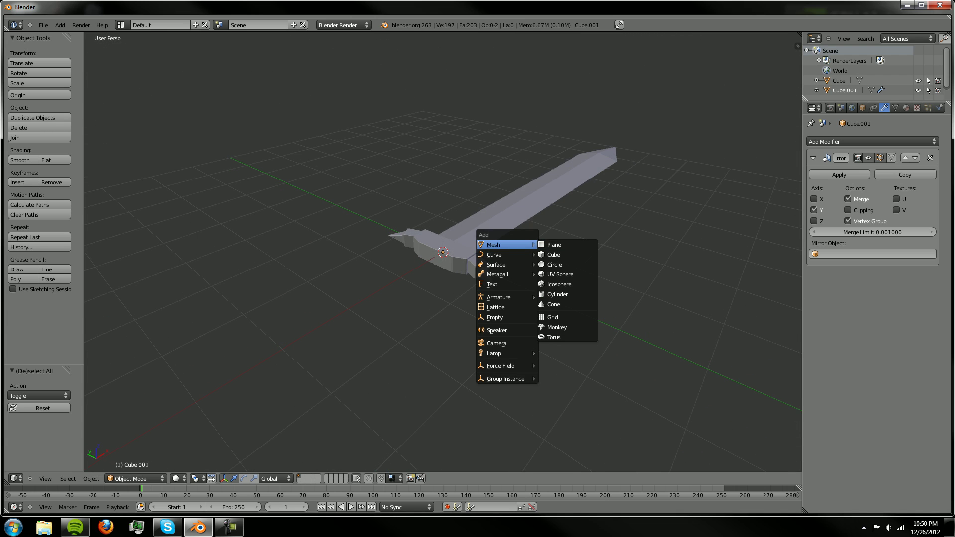
key("shift+a")
mouse_move(458, 259)
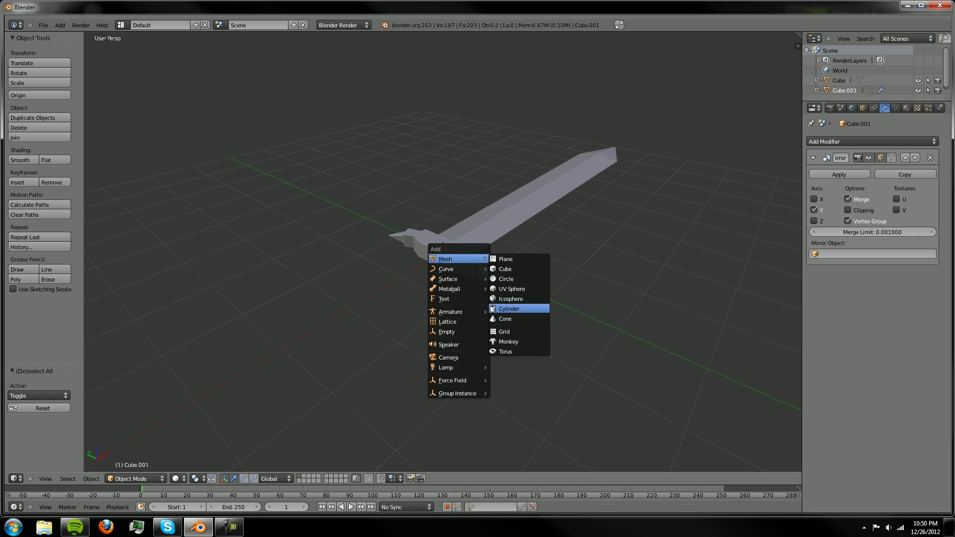
left_click(512, 308)
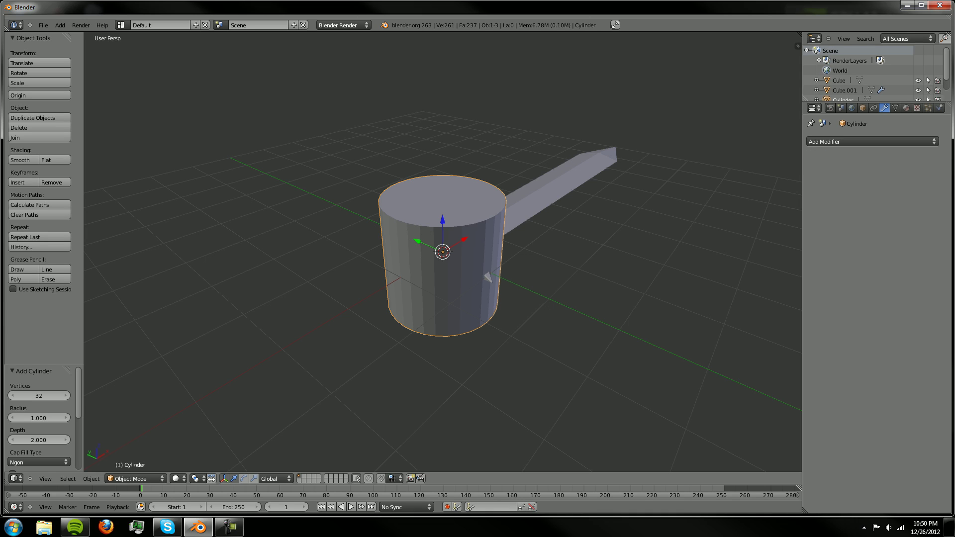
key("r")
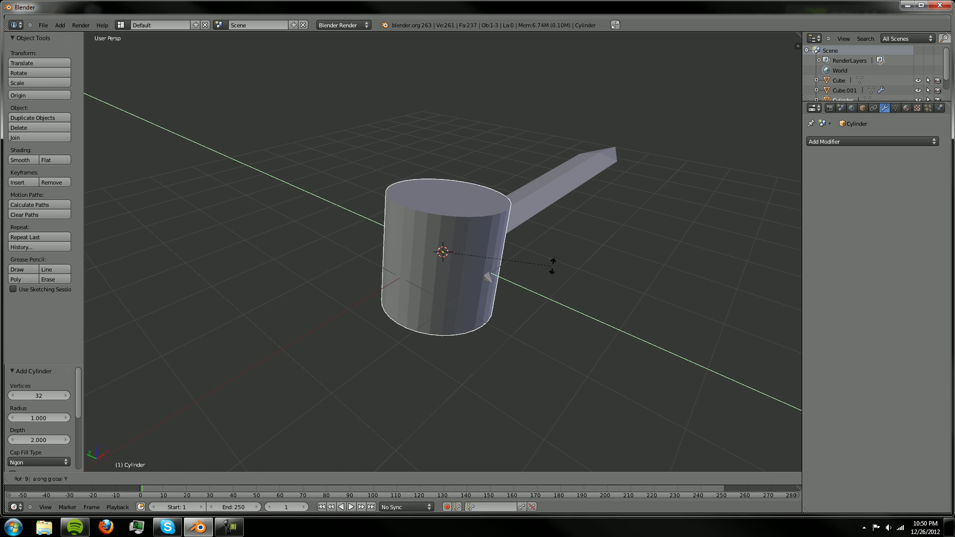
type("90")
key("Return")
Step: Shrink the cylinder, then stretch it along X into a handle shape
key("s")
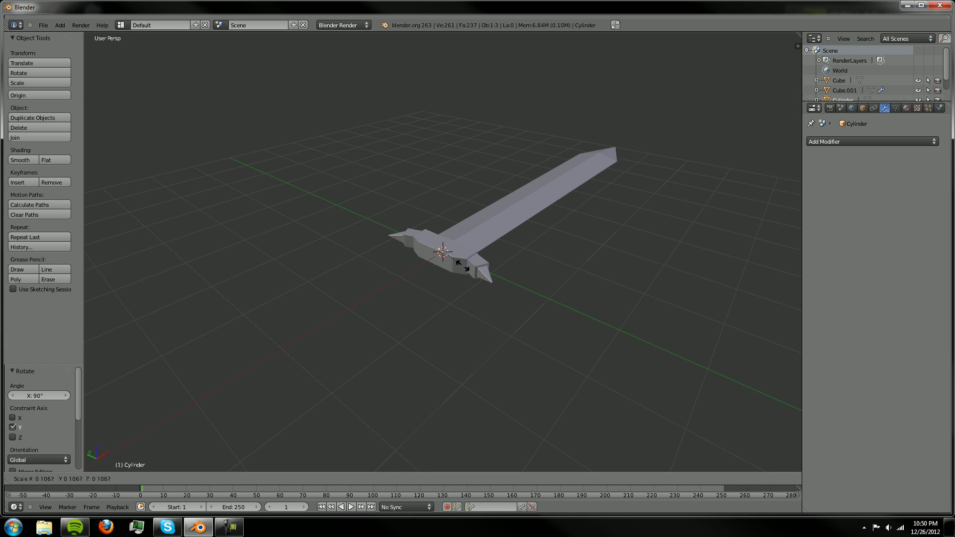
left_click(458, 262)
key("s")
key("x")
key("Escape")
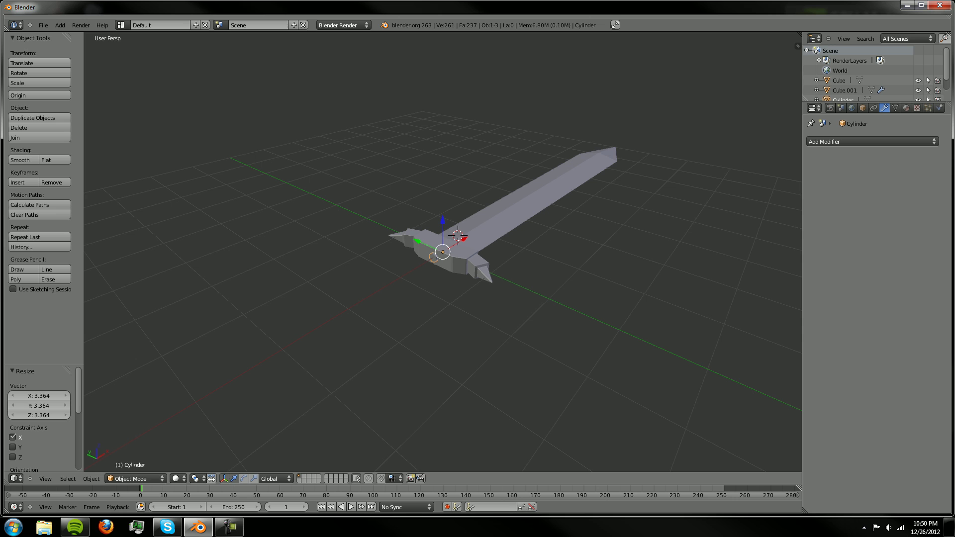
key("s")
key("x")
key("Return")
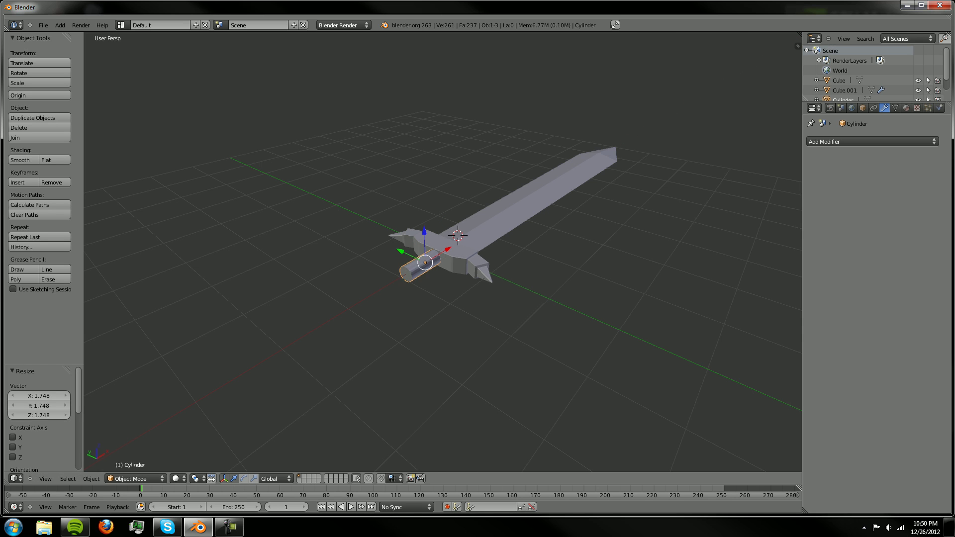
Step: Centre the view on the cylinder and orbit and zoom to inspect the hilt
middle_click_drag(421, 264, 447, 403)
key("KP_Decimal")
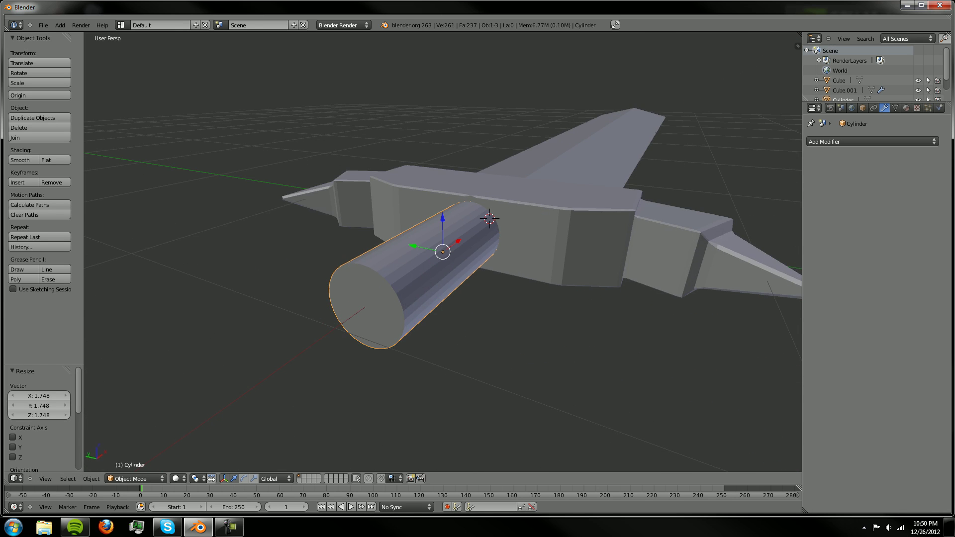
middle_click_drag(447, 299, 502, 318)
scroll(443, 251, "down", 5)
middle_click_drag(443, 251, 508, 289)
scroll(442, 251, "up", 5)
Step: Shrink the handle, then box-select its end-face vertices in Edit Mode
key("s")
left_click(533, 281)
key("Tab")
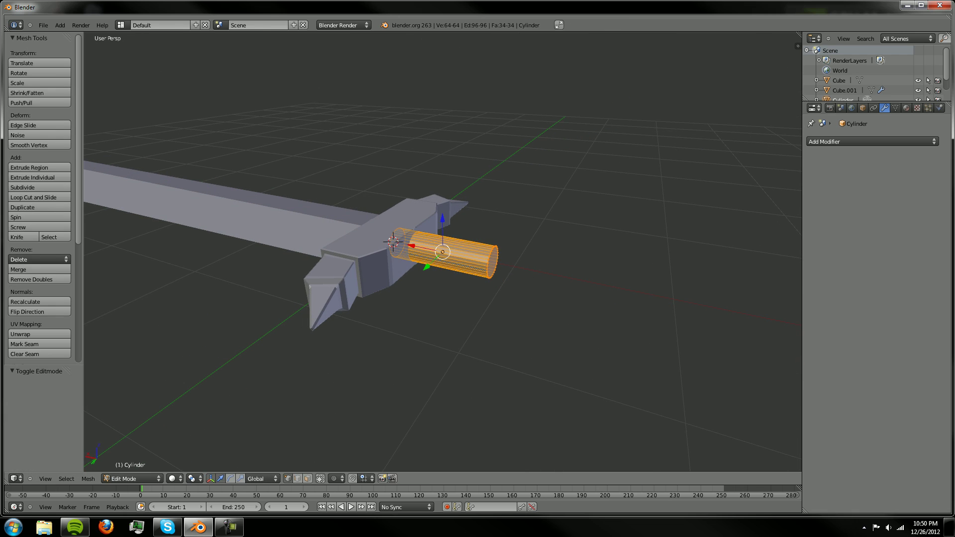
key("a")
key("b")
left_click_drag(467, 215, 527, 324)
Step: Extrude the end face, narrow it, and extrude it outward to form the grip
key("e")
key("s")
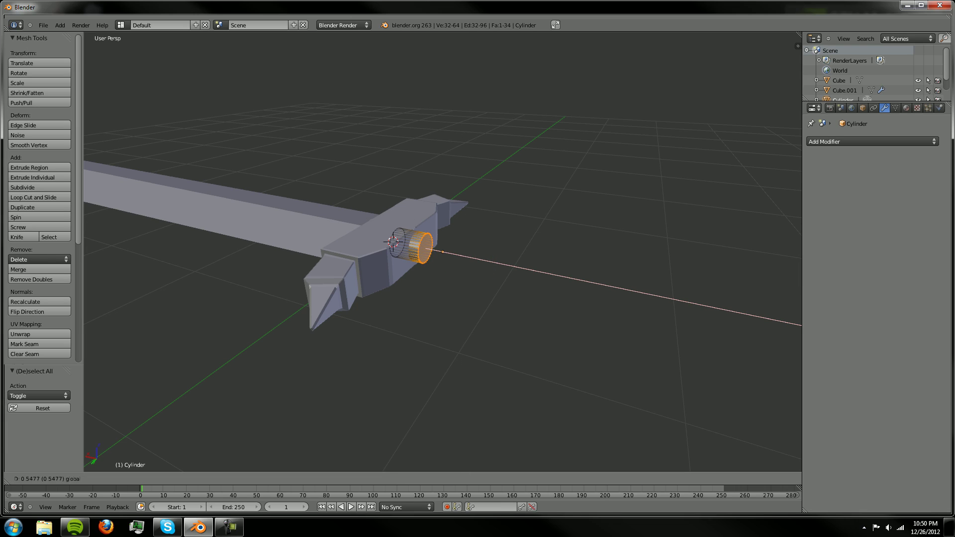
key("Return")
key("e")
key("s")
key("Return")
key("e")
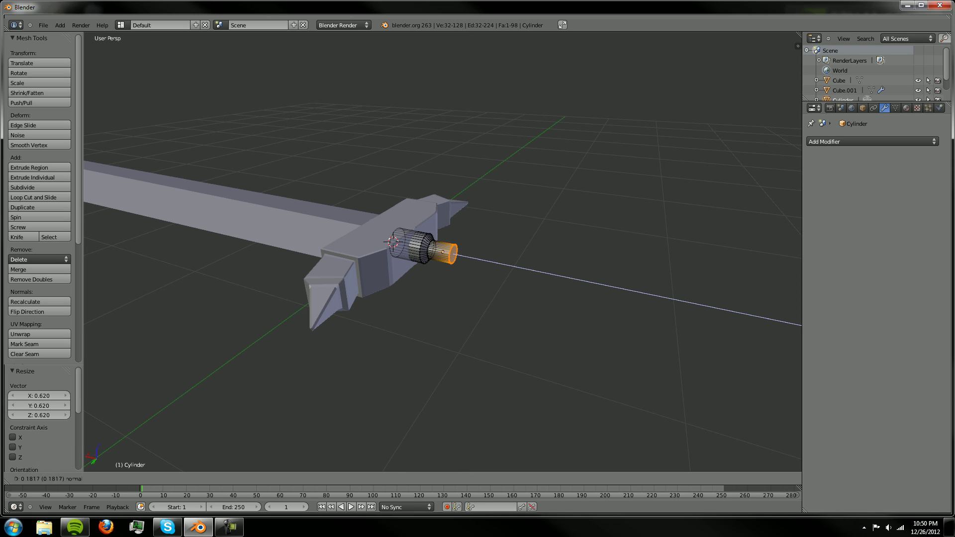
key("Return")
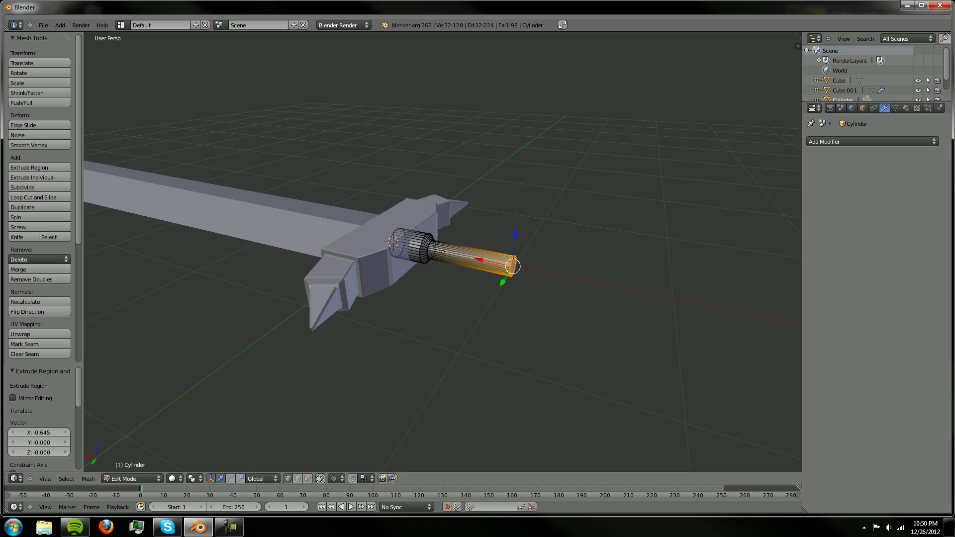
Step: Extrude and widen the end into a pommel, then extrude again and taper its tip
key("e")
key("Return")
key("s")
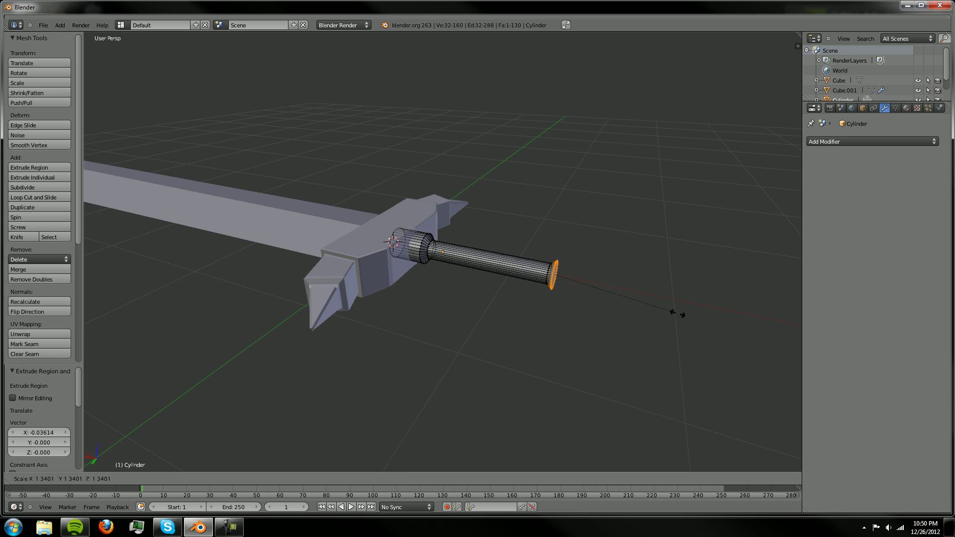
key("Return")
key("e")
key("Return")
key("e")
key("Return")
key("s")
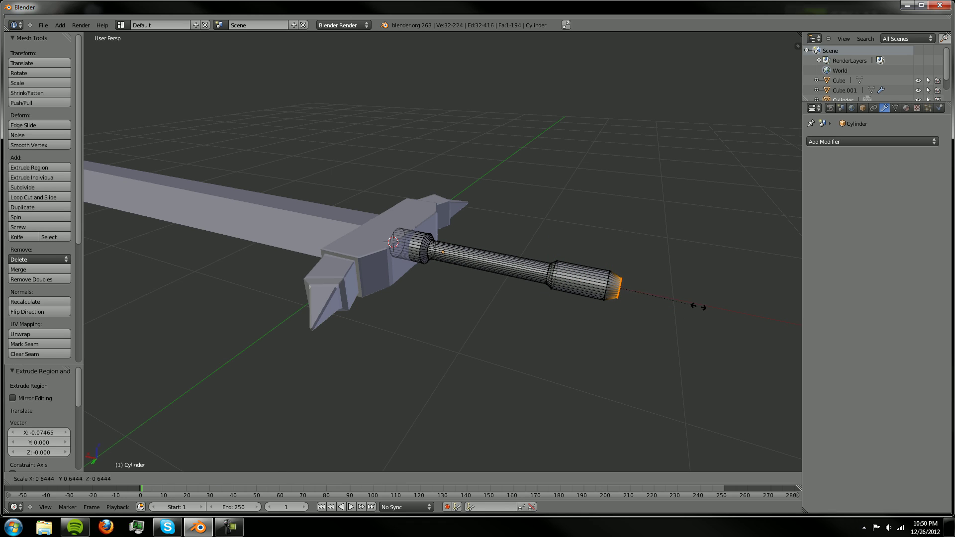
key("Return")
Step: Slide the pommel's end face along X, then return to Object Mode
key("g")
key("x")
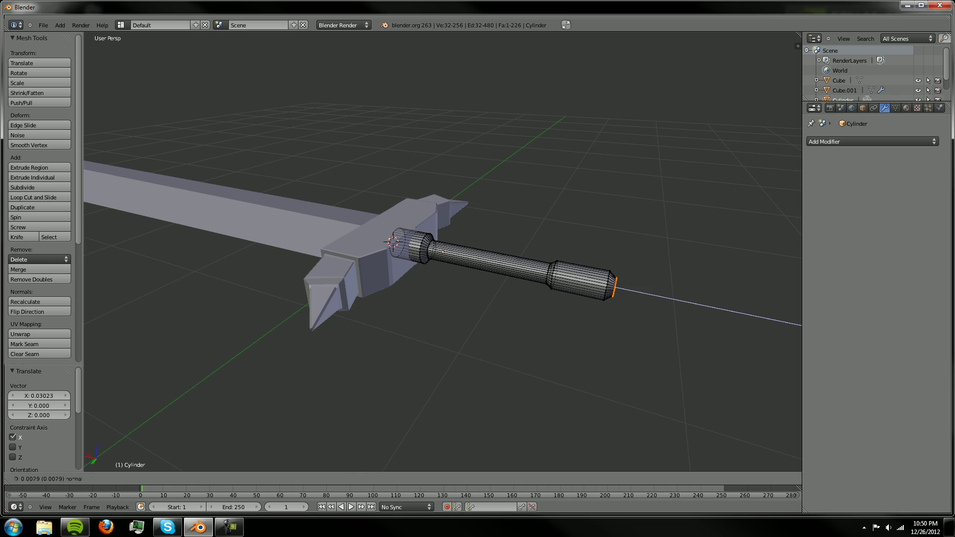
key("Return")
key("Tab")
key("a")
middle_click_drag(443, 269, 597, 263)
Step: Lengthen the handle along X, then scale it down uniformly
scroll(443, 249, "down", 3)
scroll(456, 248, "down", 1)
right_click(423, 255)
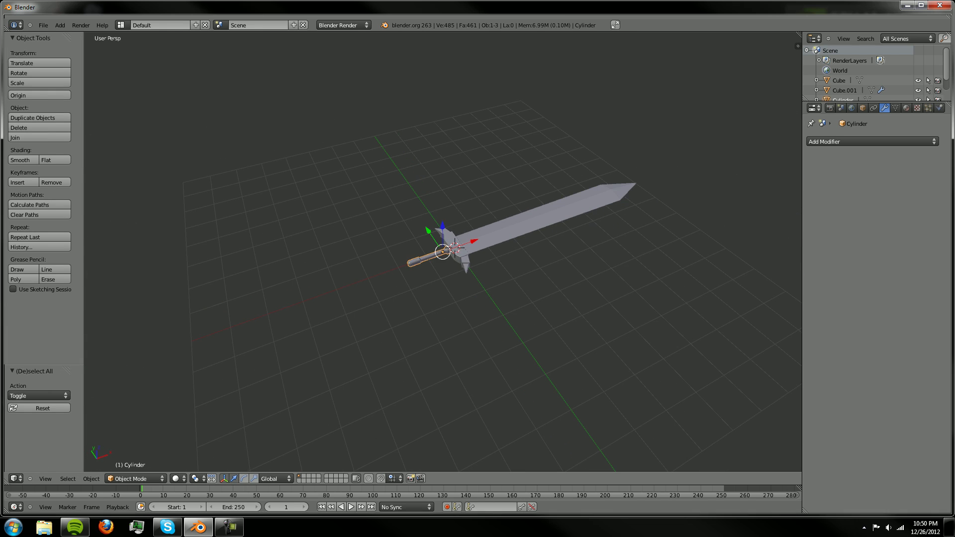
key("s")
key("x")
key("Return")
key("s")
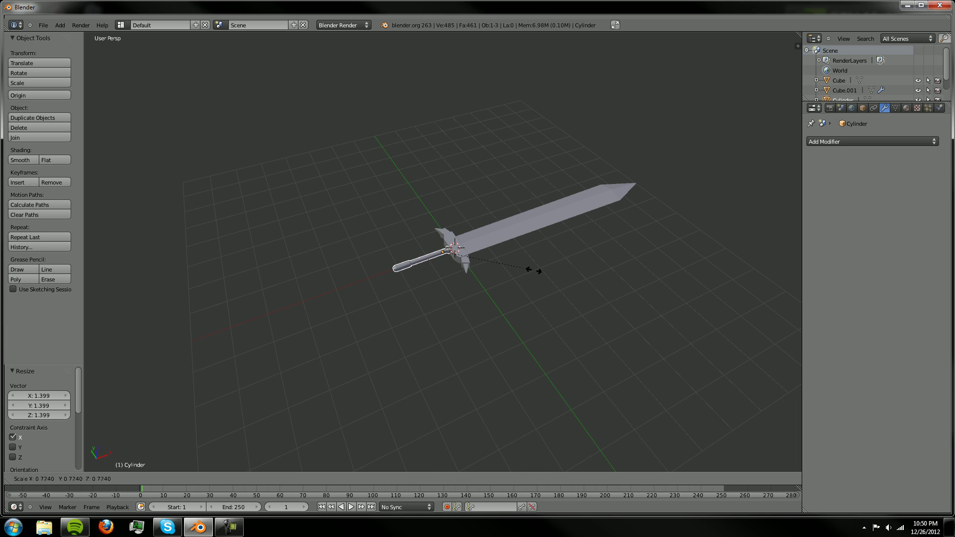
key("Return")
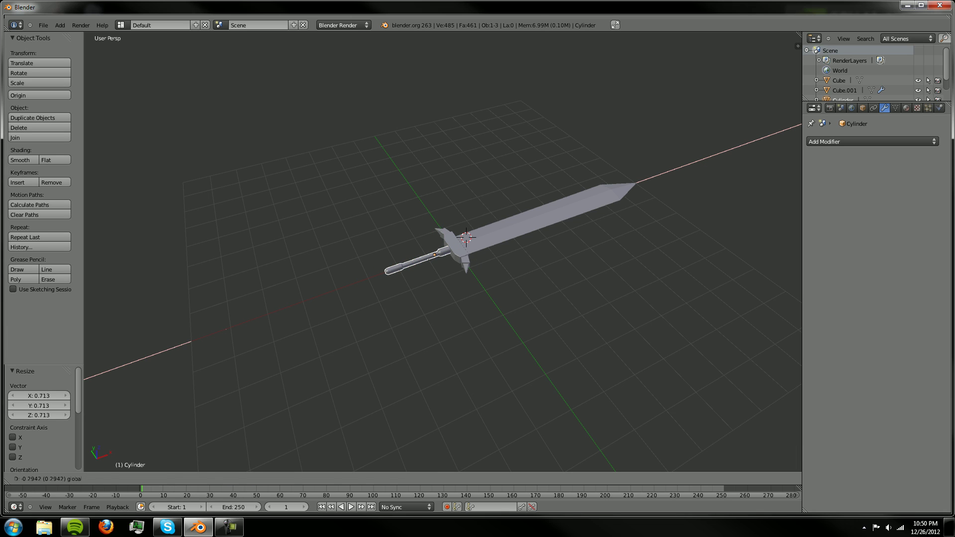
key("a")
Step: Orbit and zoom to look down on the sword, clearing the selection
middle_click_drag(443, 254, 503, 184)
right_click(463, 246)
key("a")
scroll(502, 184, "down", 3)
key("a")
middle_click_drag(448, 239, 472, 234)
scroll(473, 233, "up", 5)
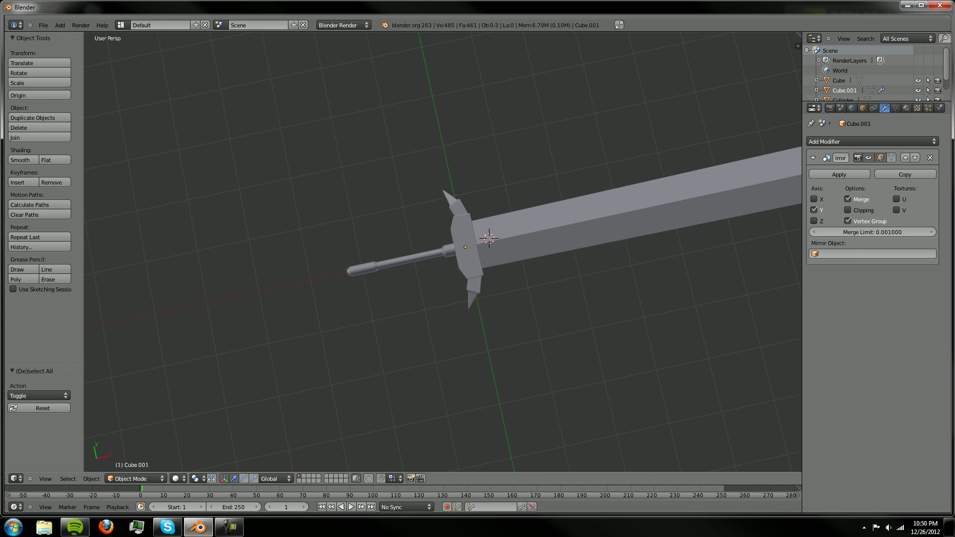
Step: Enlarge the handle by 1.515 and slide it along X to sit below the crossguard
right_click(397, 263)
key("s")
left_click(586, 280)
key("g")
key("x")
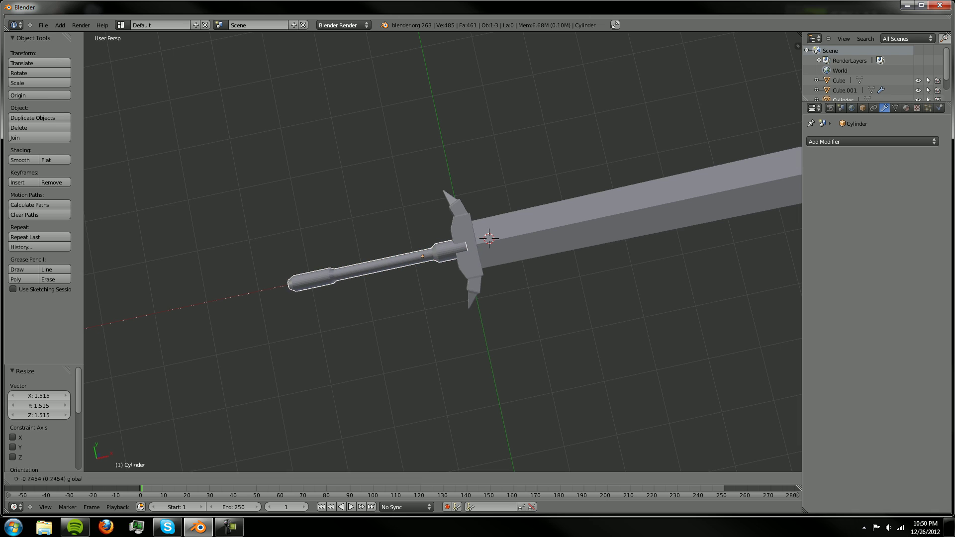
key("Return")
key("a")
middle_click_drag(478, 248, 436, 260)
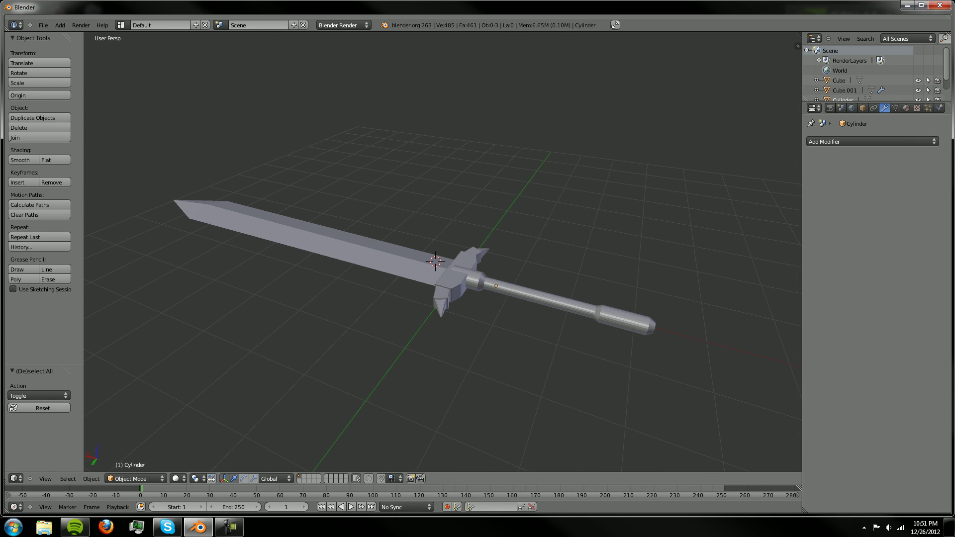